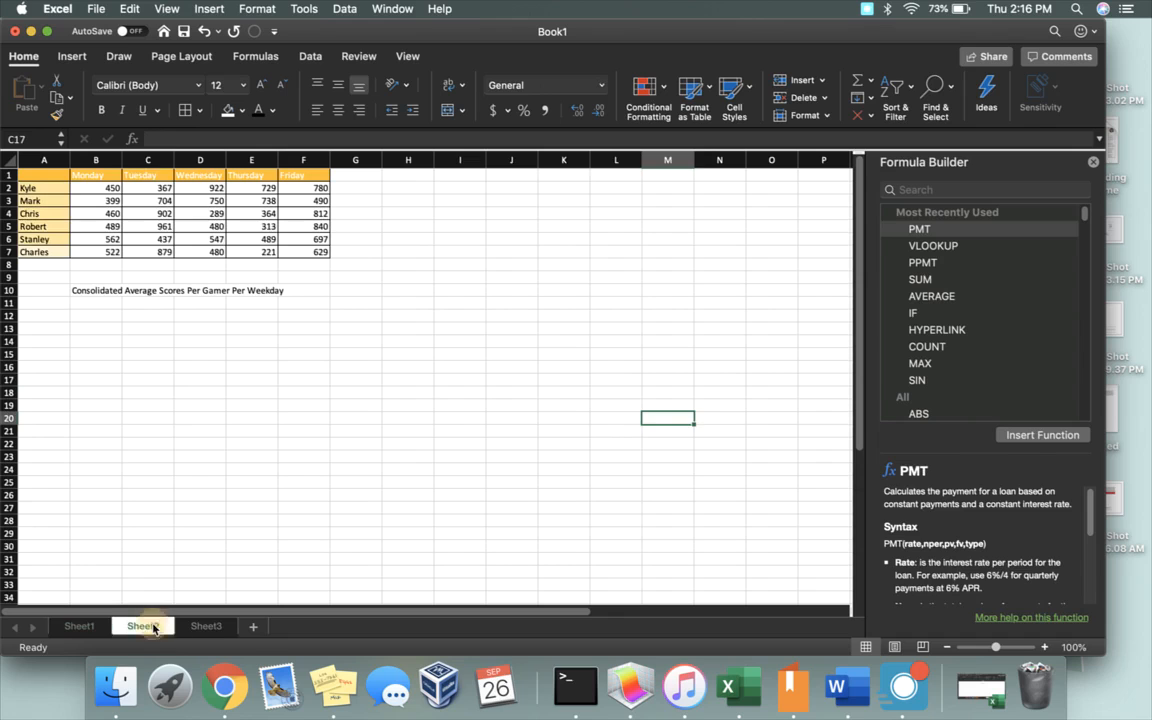
Step: Examine the gamer score tables and row-label formatting across Sheet1, Sheet2 and Sheet3
click(204, 627)
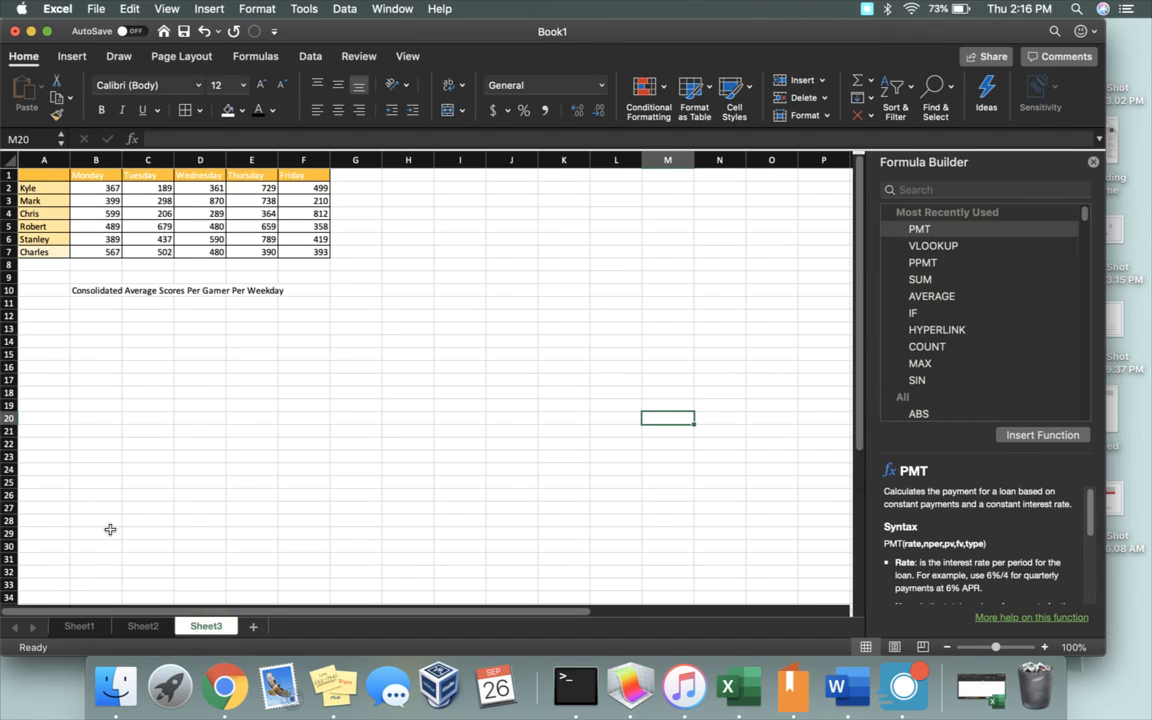
click(80, 627)
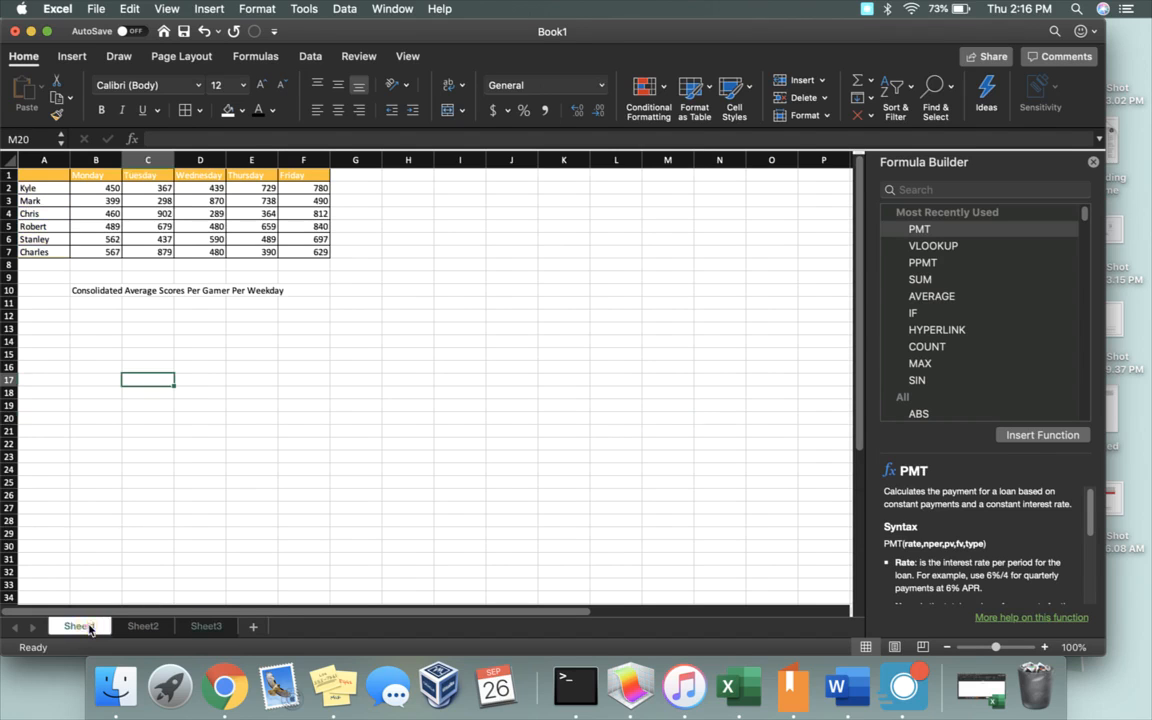
click(141, 627)
click(206, 627)
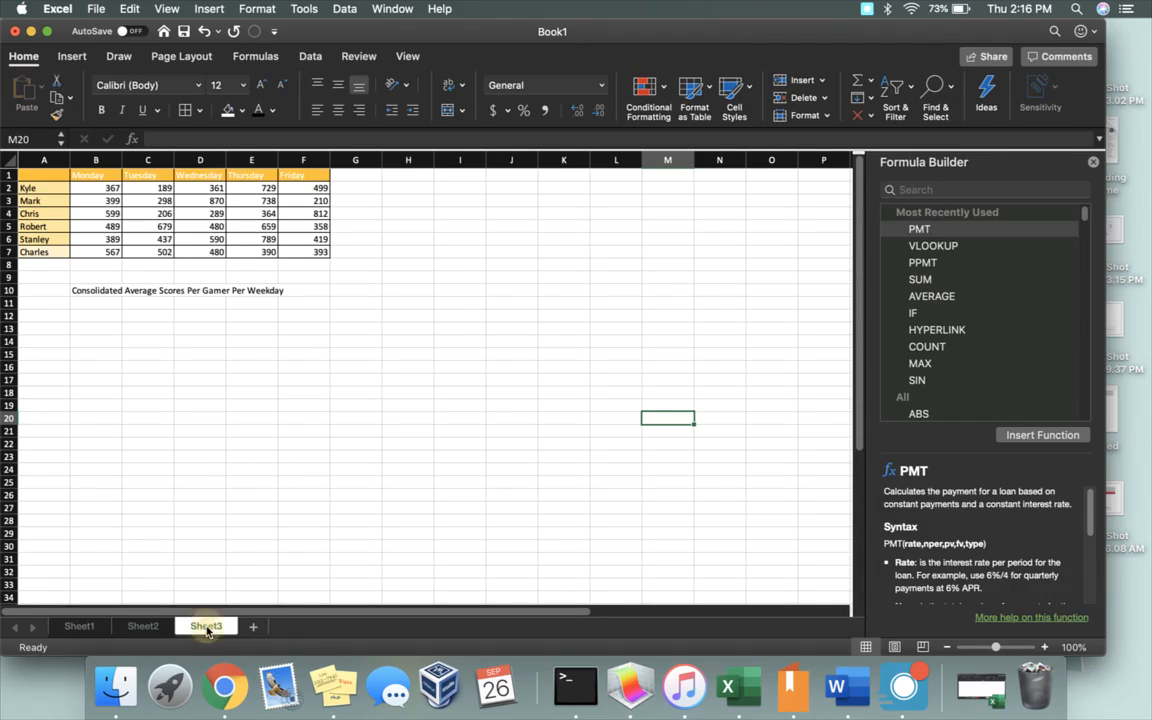
click(80, 627)
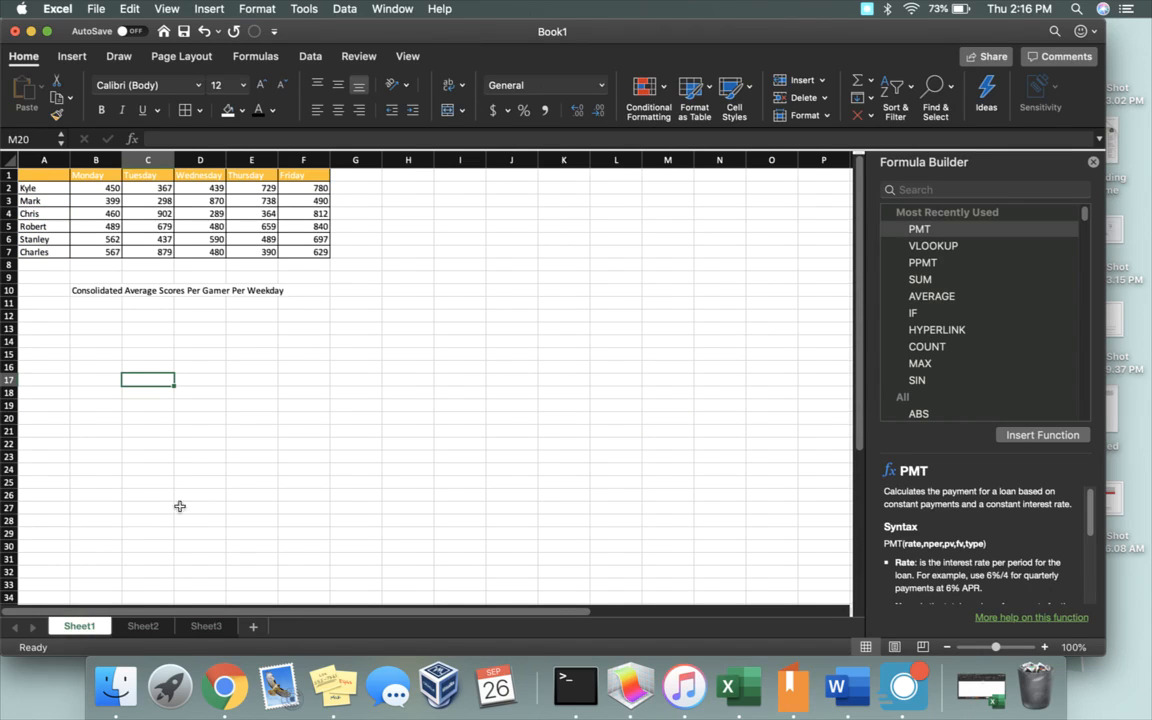
click(150, 630)
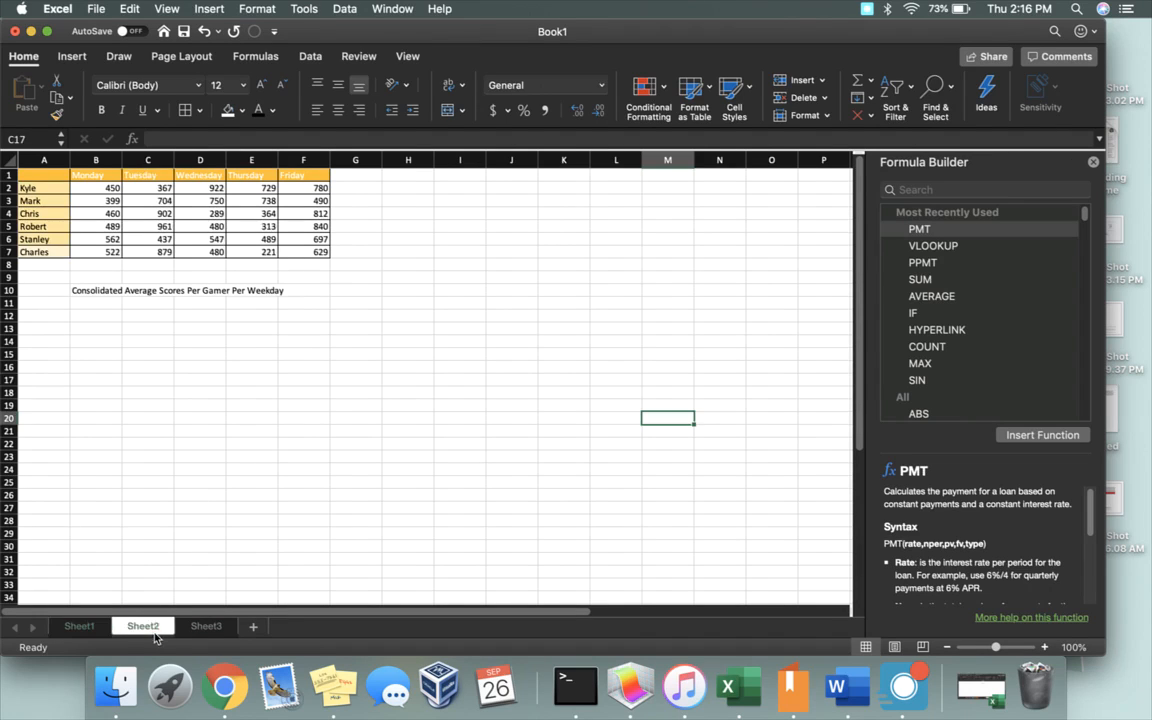
click(207, 628)
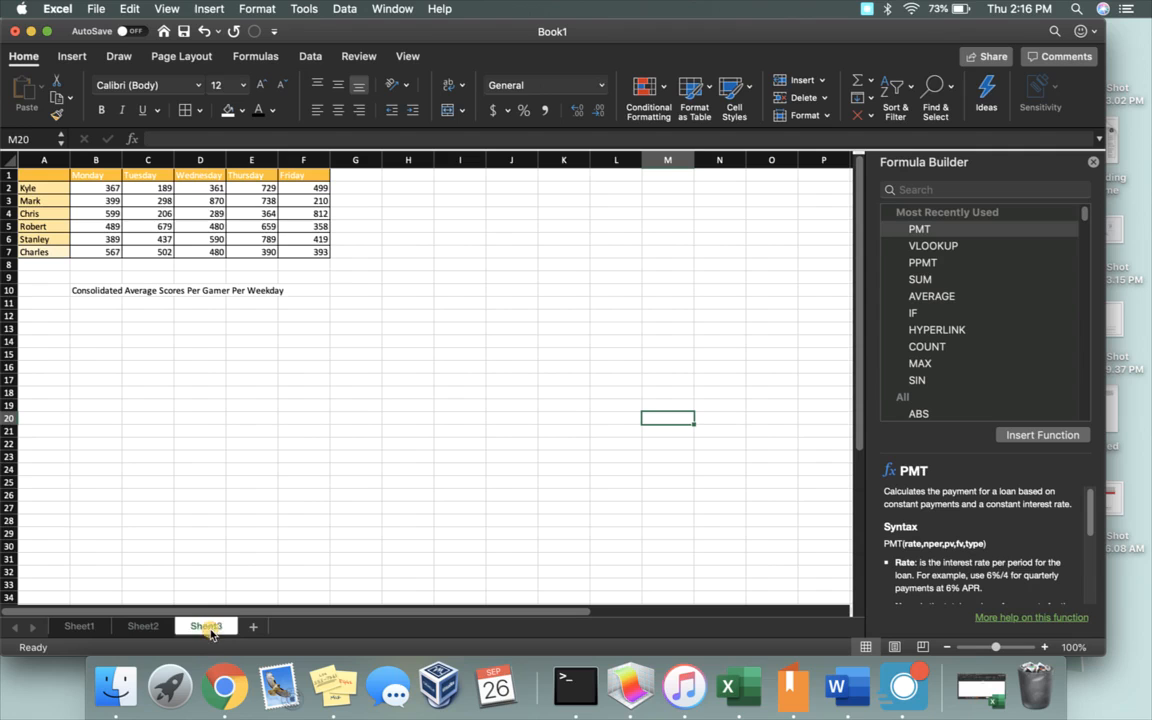
click(143, 627)
Step: Group Sheet1, Sheet2 and Sheet3, keeping Sheet1 as the active sheet
click(80, 628)
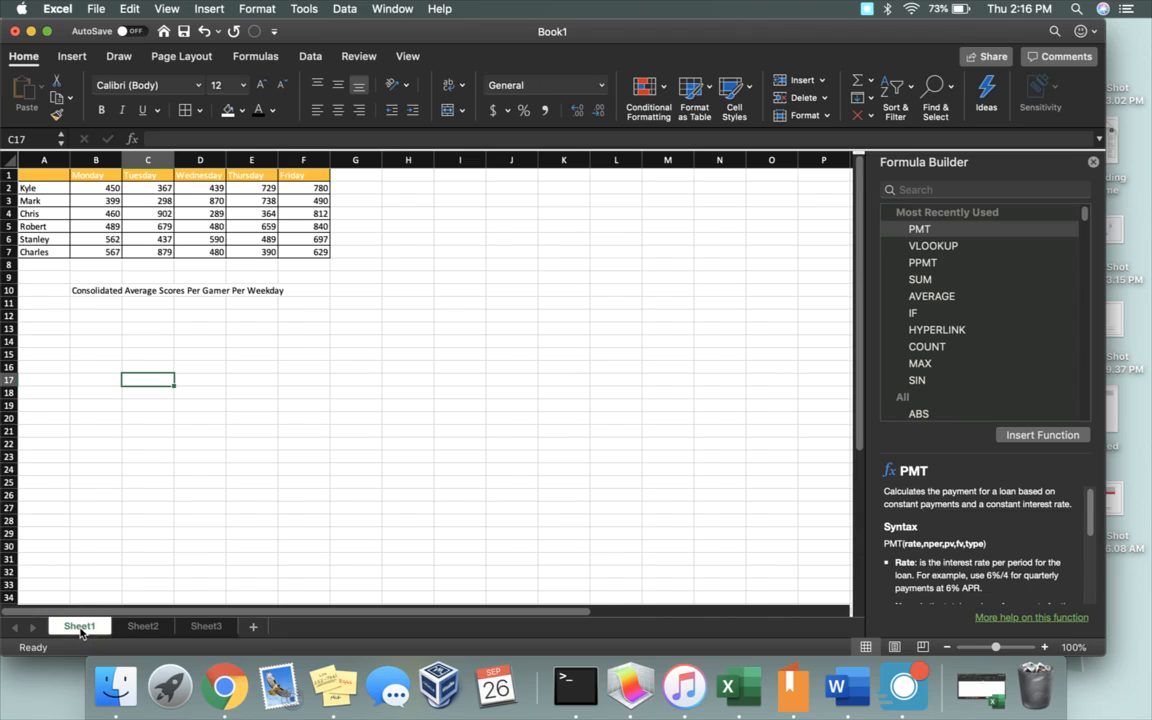
shift+click(145, 625)
shift+click(206, 625)
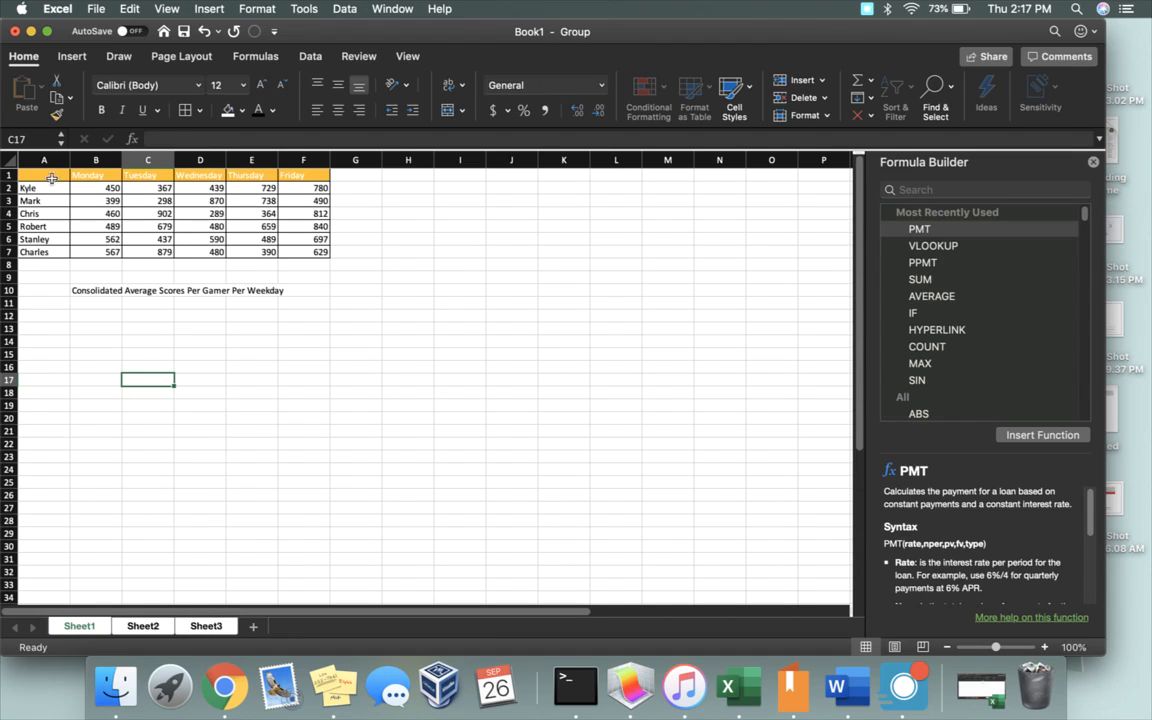
Step: Apply the 60% - Accent4 cell style to the gamer names in A2:A7 of the grouped sheets and check Sheet2 and Sheet3
drag(46, 189, 43, 252)
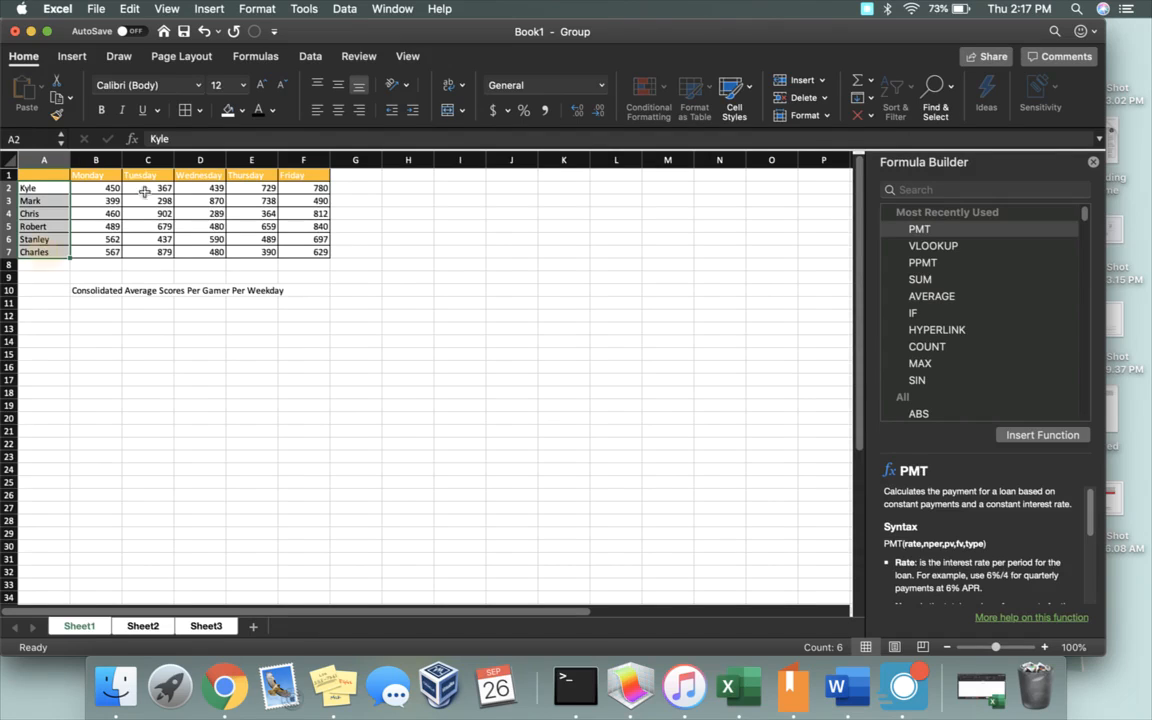
click(733, 90)
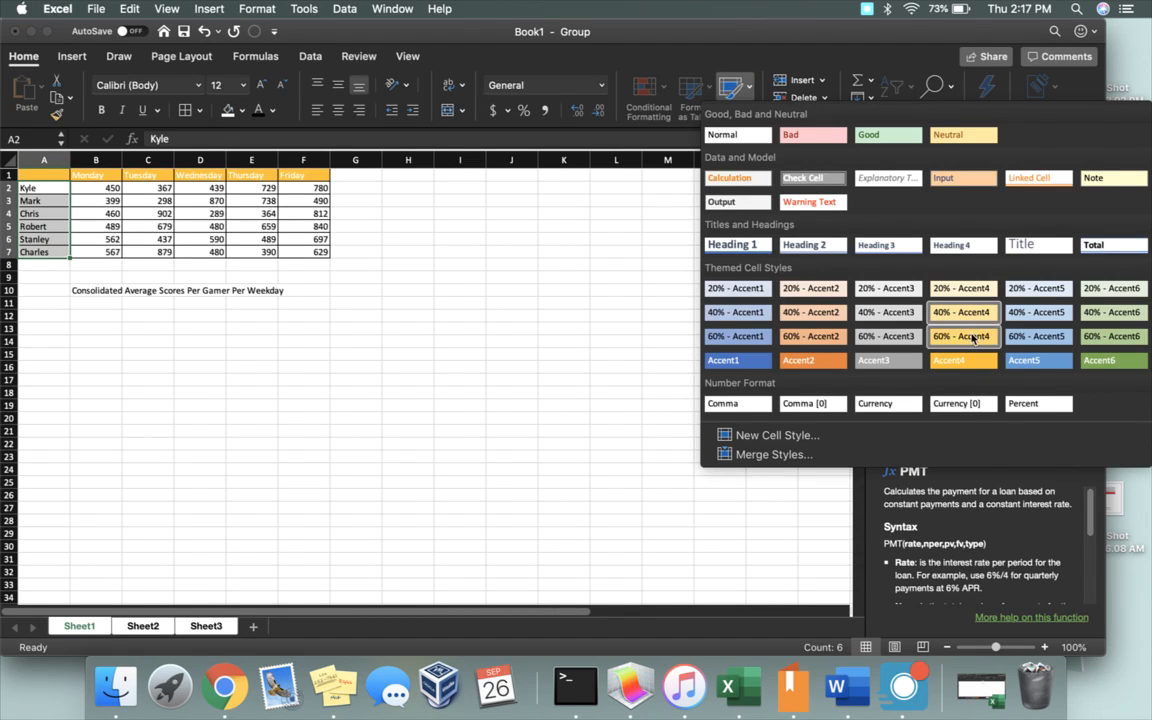
click(972, 337)
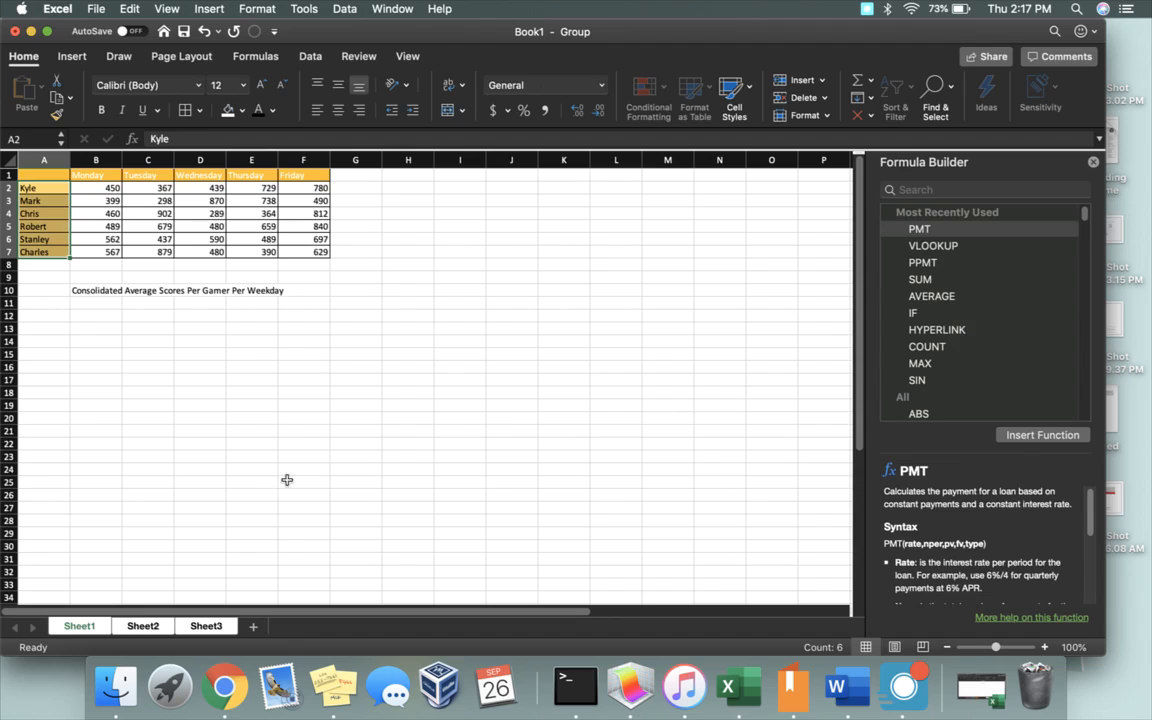
click(155, 471)
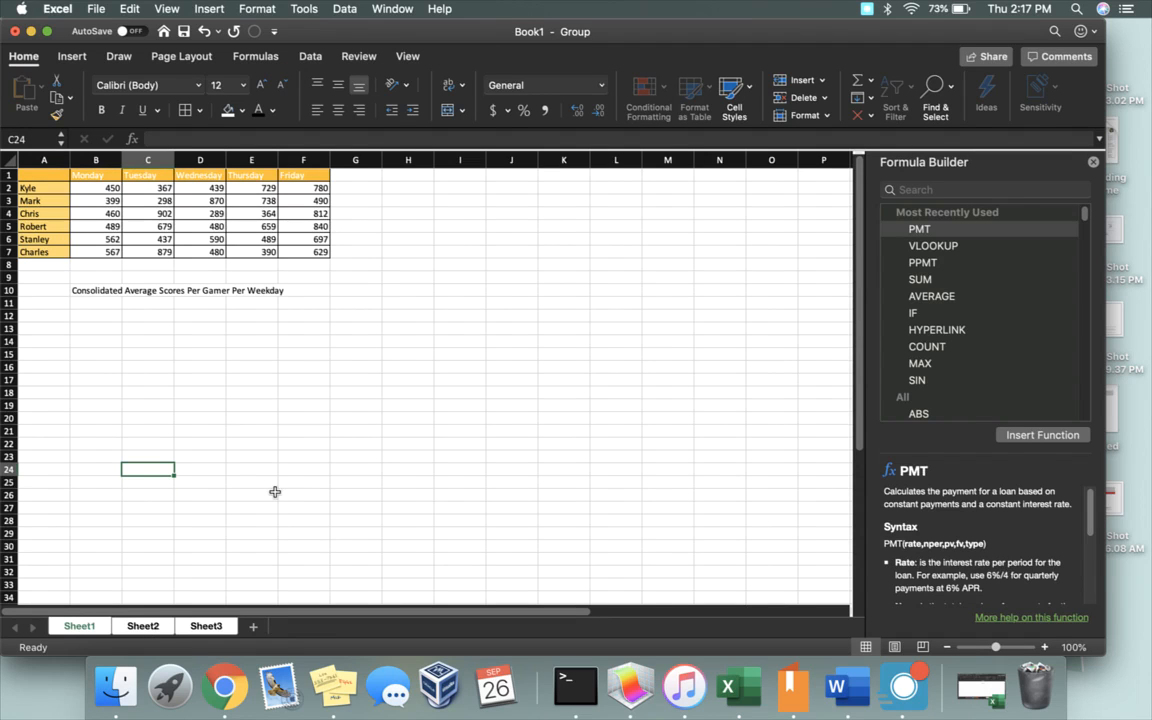
click(142, 627)
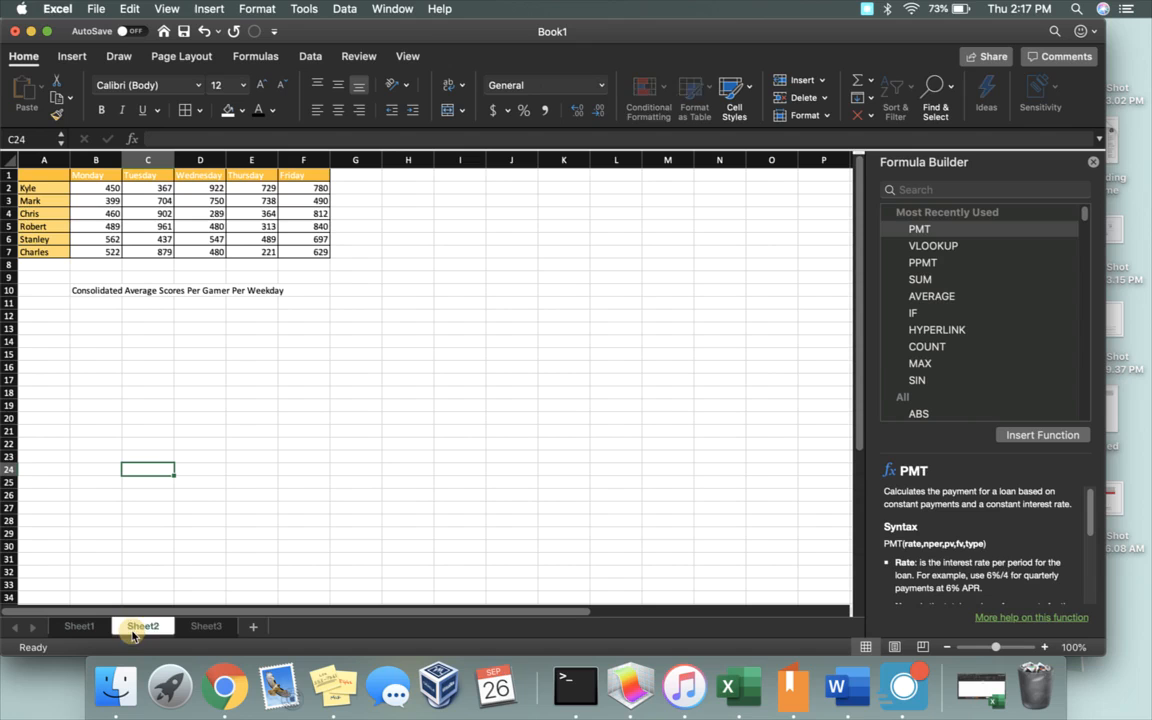
click(199, 626)
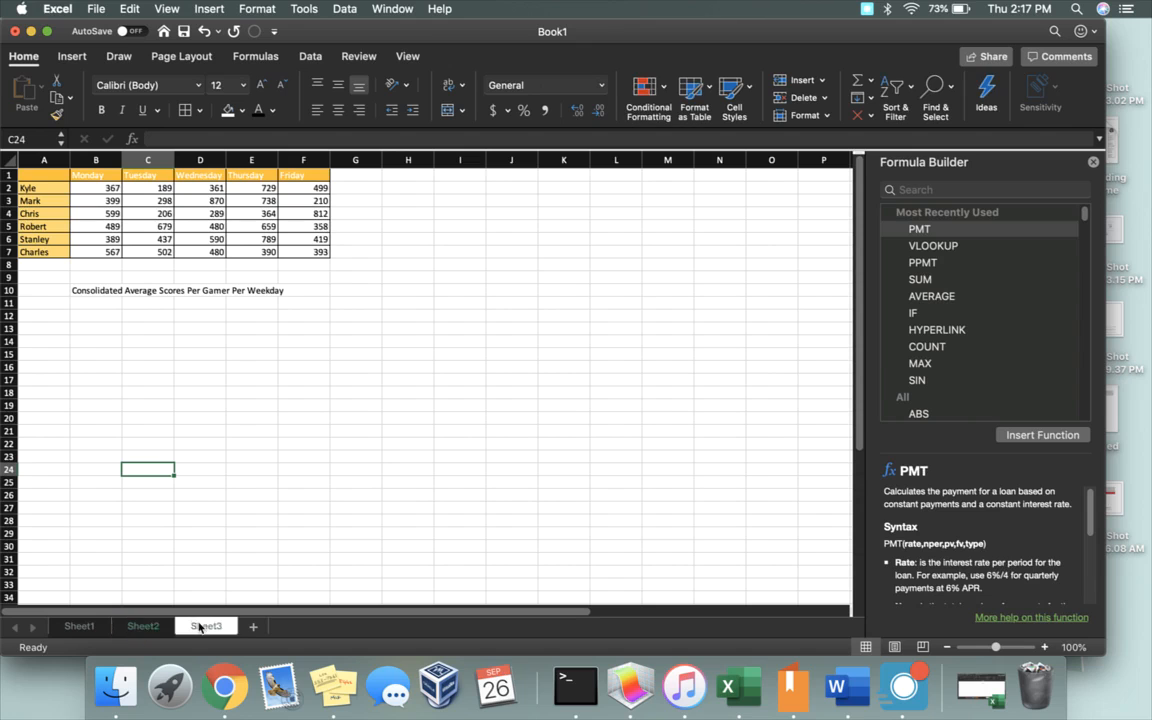
Step: Return to Sheet1 and group all worksheets with the Select All Sheets command
click(80, 627)
right_click(80, 627)
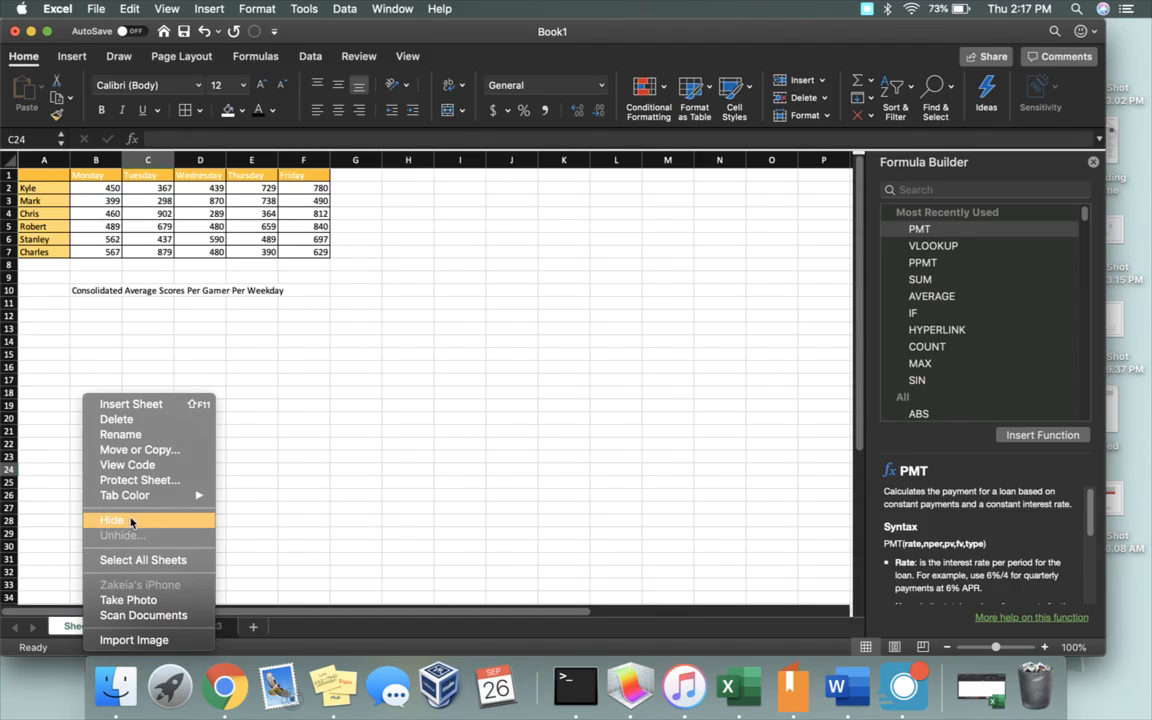
click(244, 415)
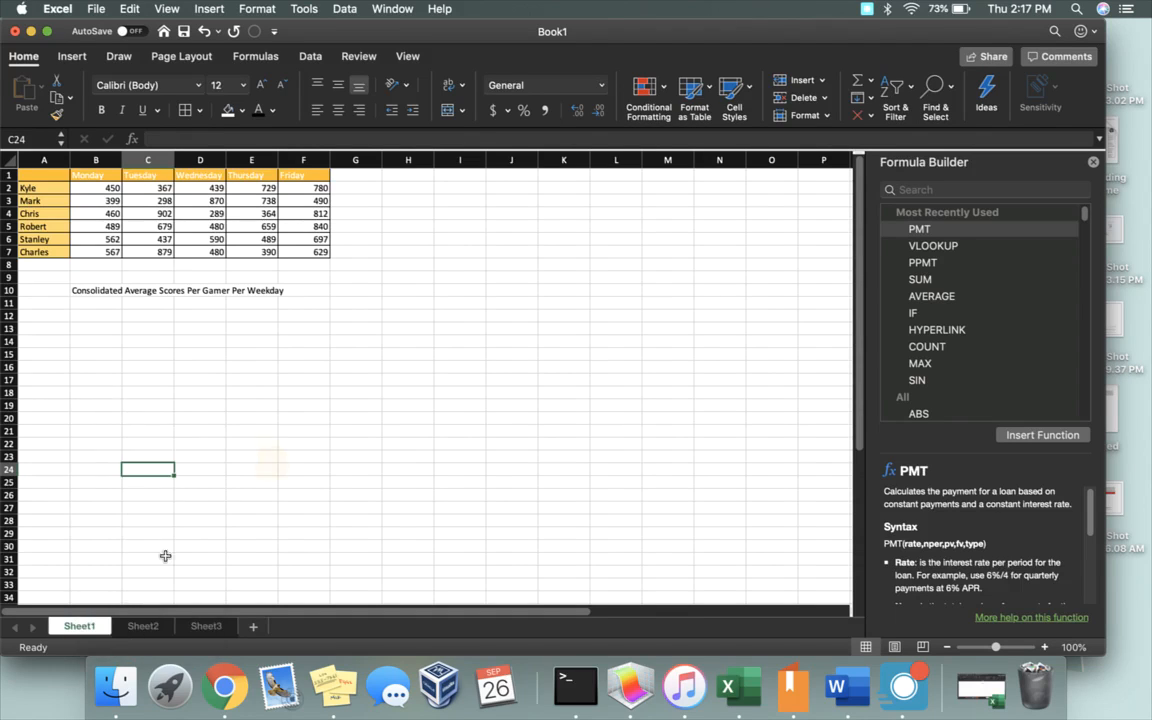
right_click(103, 627)
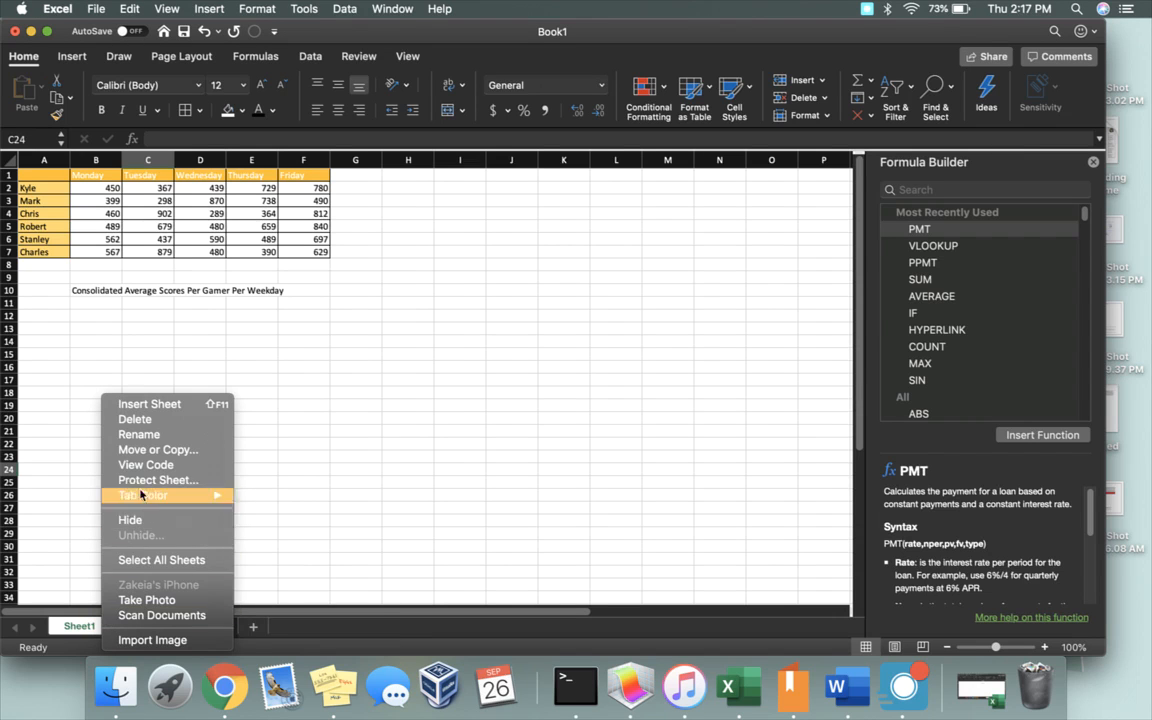
click(159, 562)
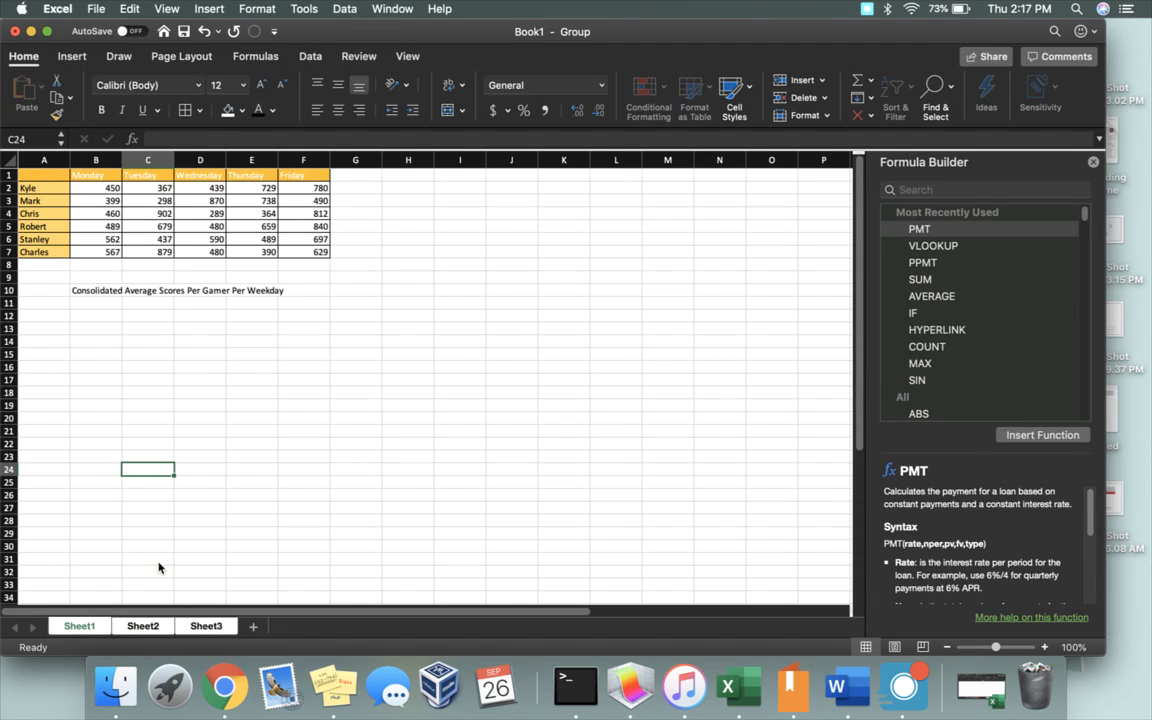
Step: Ungroup the worksheets and display Sheet2 on its own
right_click(121, 629)
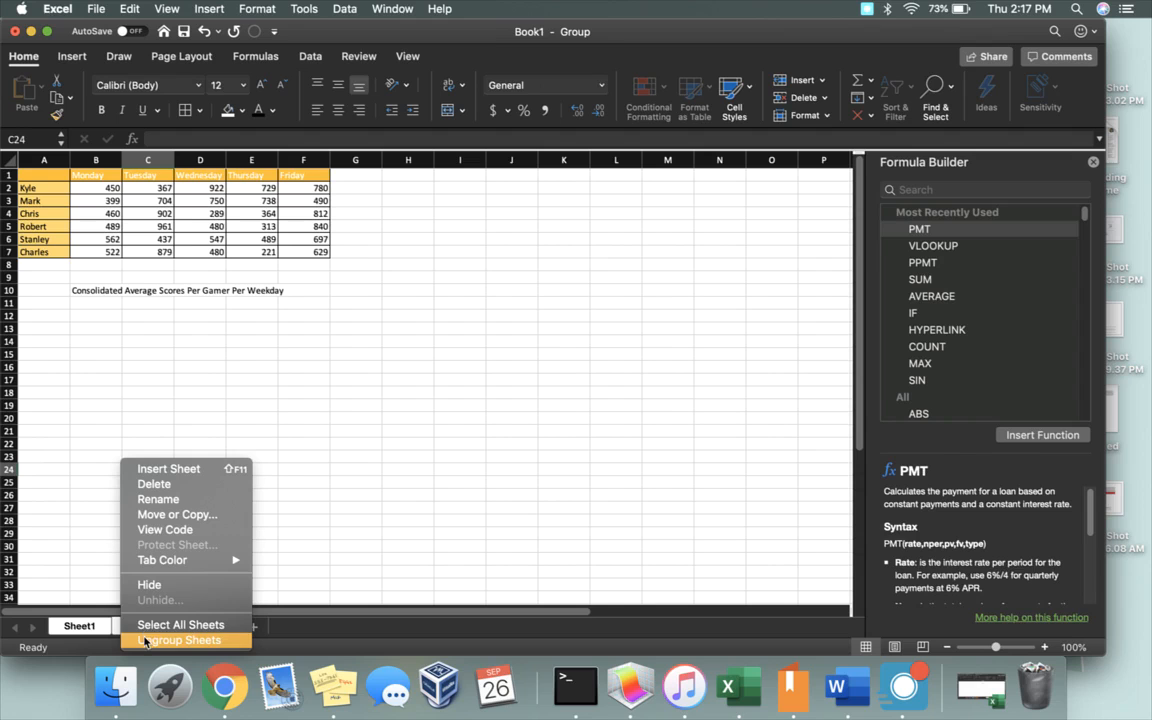
click(145, 641)
click(143, 626)
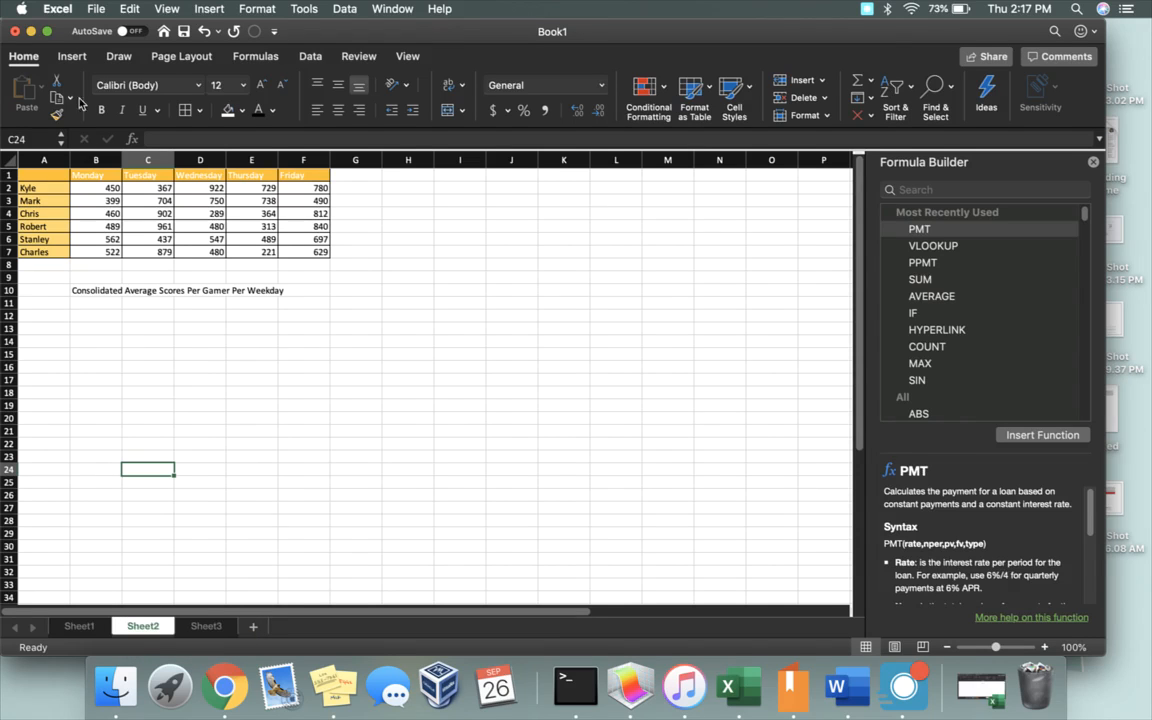
Step: Minimize the workbook to read the desktop sticky note about grouping worksheets, and restore the workbook
click(31, 32)
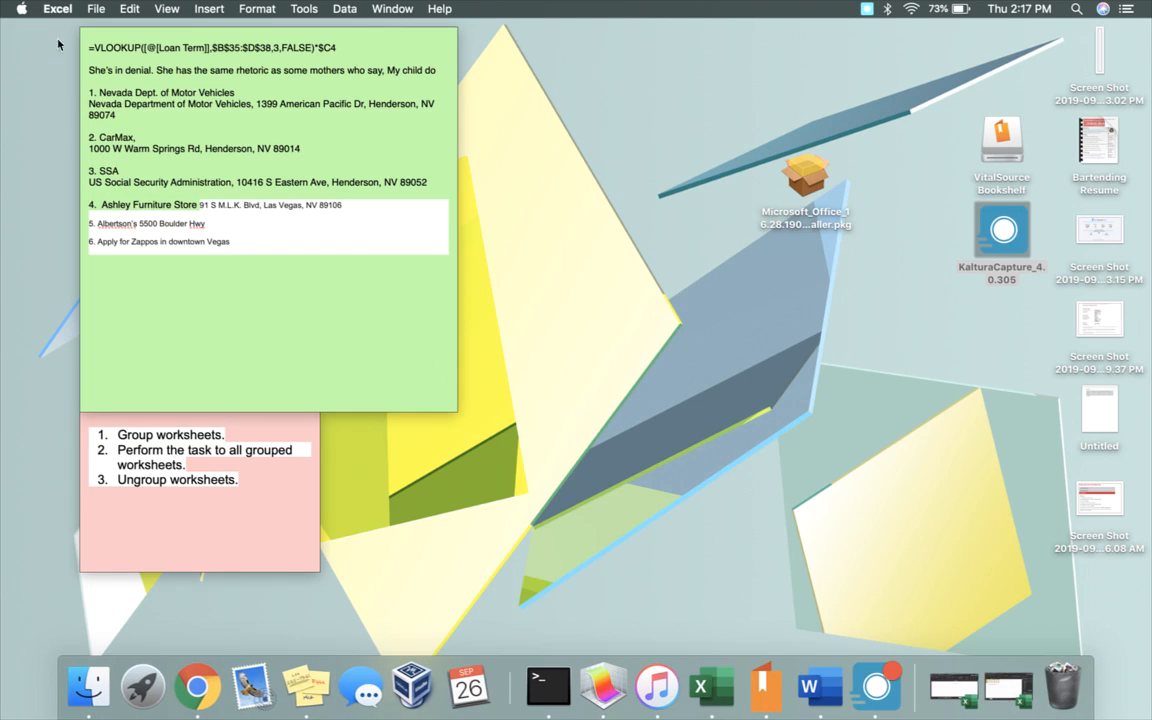
click(1008, 688)
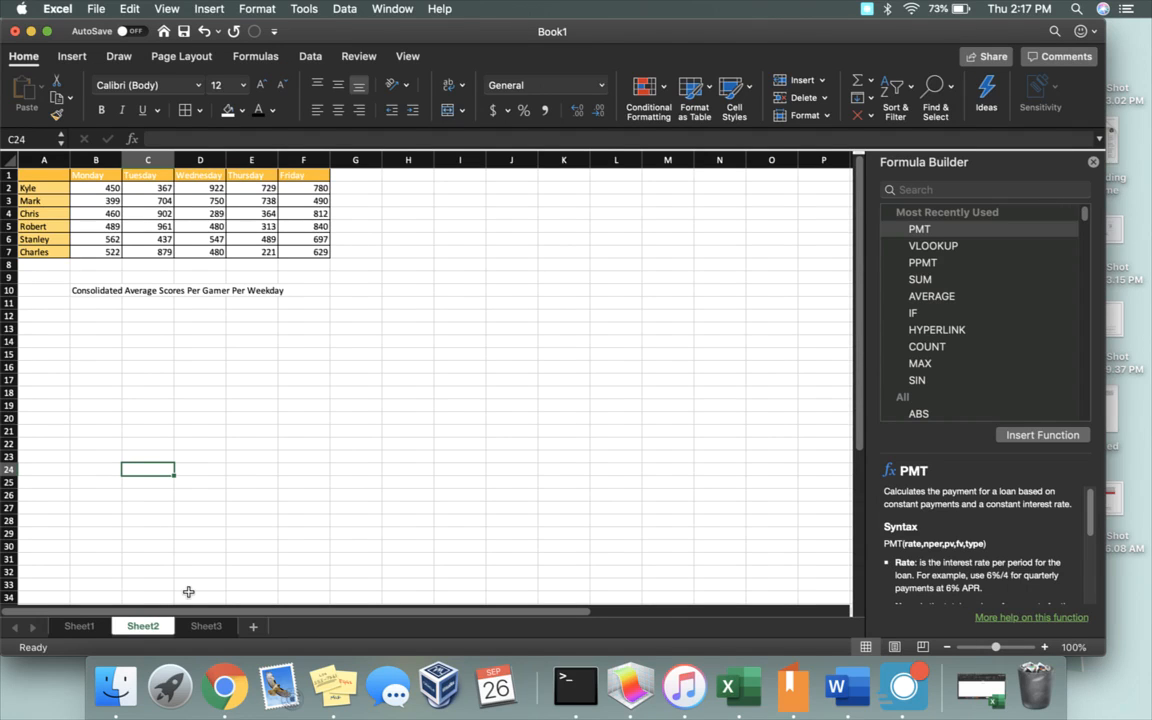
Step: Compare the weekday scores on Sheet1, Sheet2 and Sheet3 and the blank area beneath the consolidated average heading
click(82, 628)
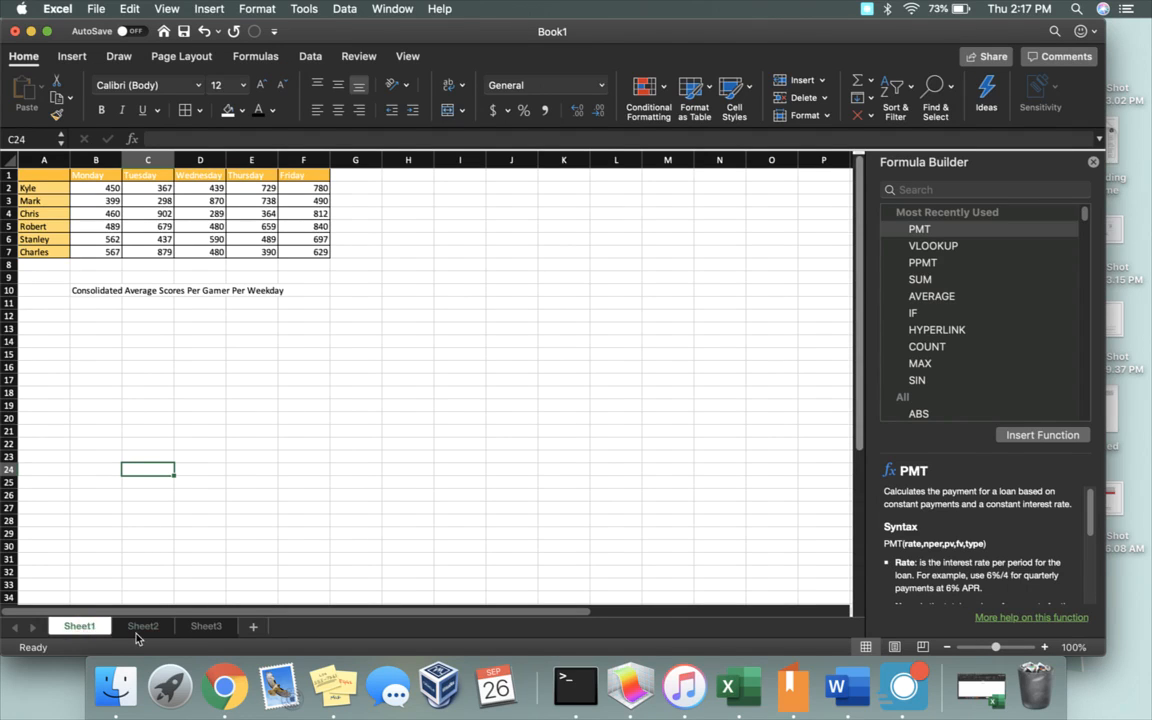
click(140, 628)
click(197, 627)
click(142, 627)
click(82, 627)
click(142, 627)
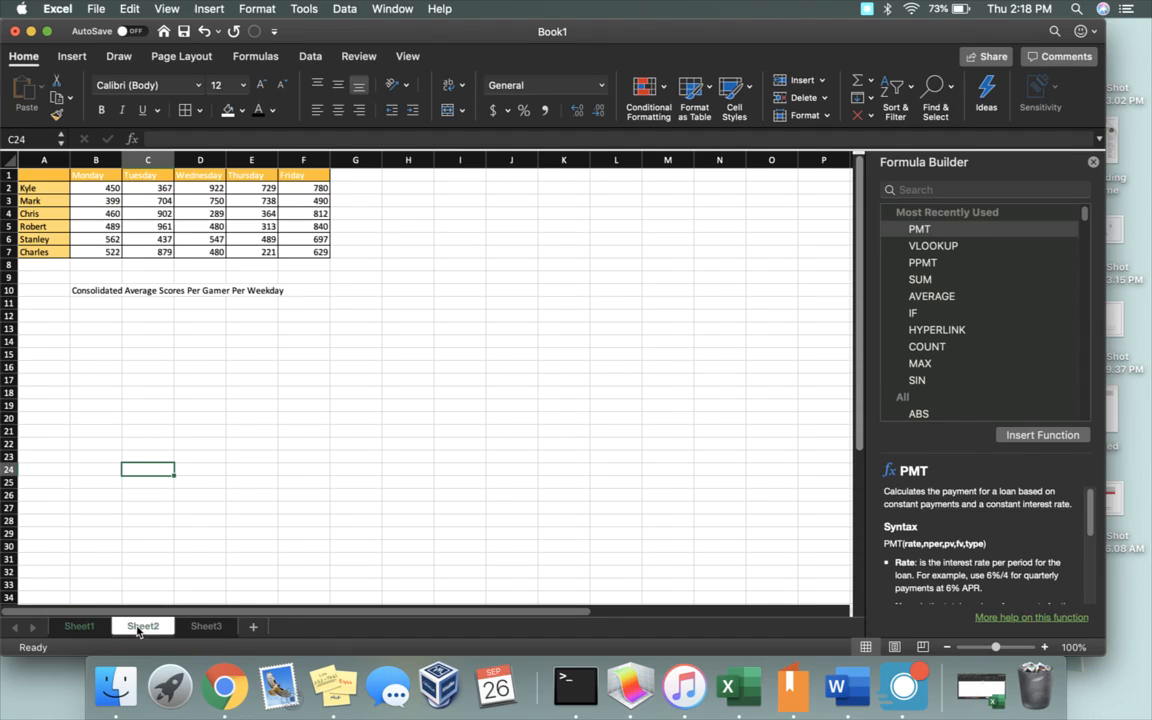
click(206, 627)
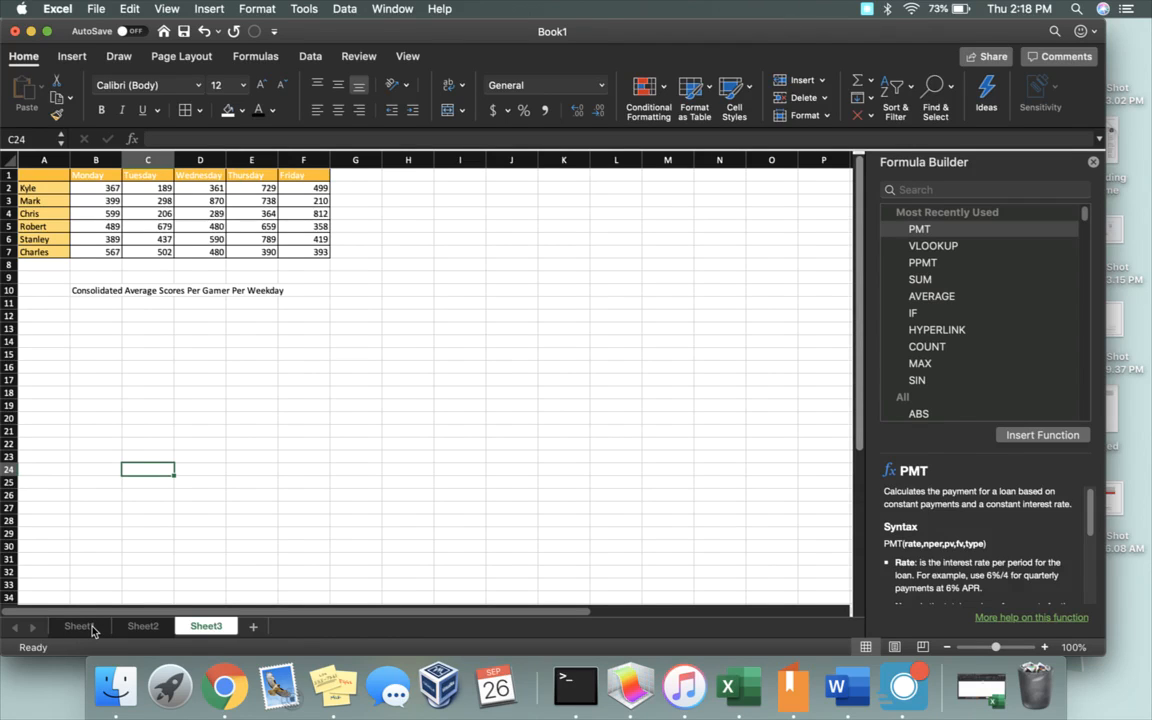
click(105, 302)
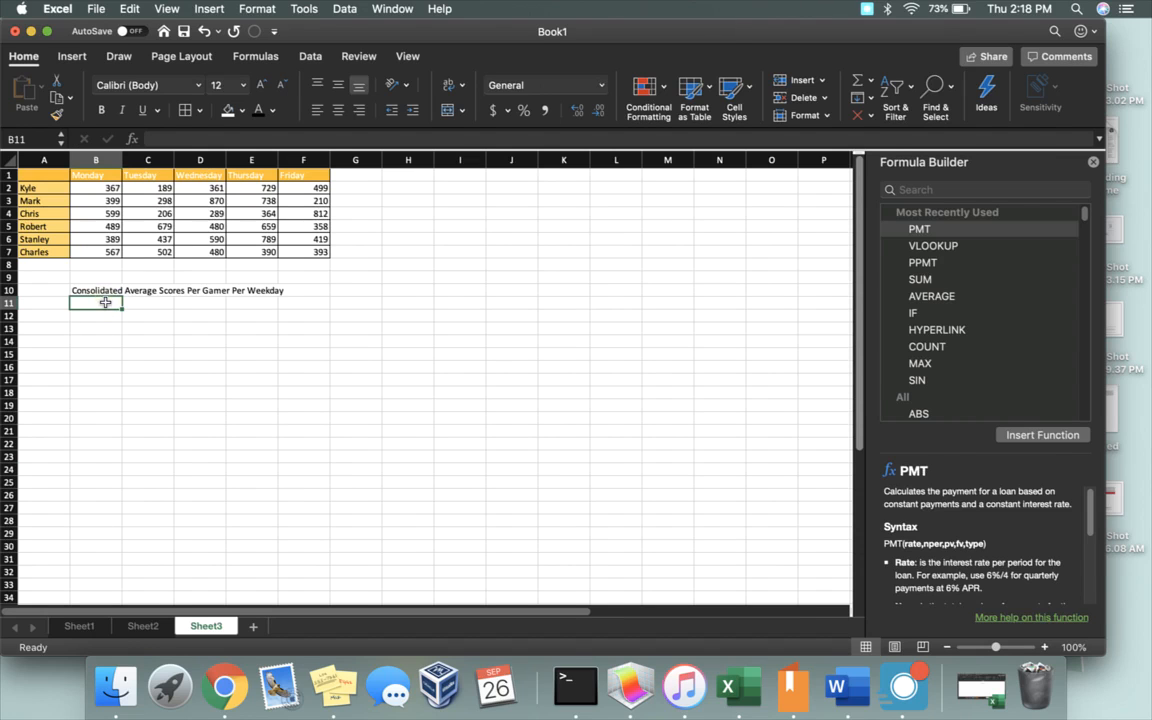
click(141, 626)
click(79, 626)
click(206, 626)
Step: Start a data consolidation at cell B11 of Sheet1 in the full-screen workbook and set its function to Average
click(86, 627)
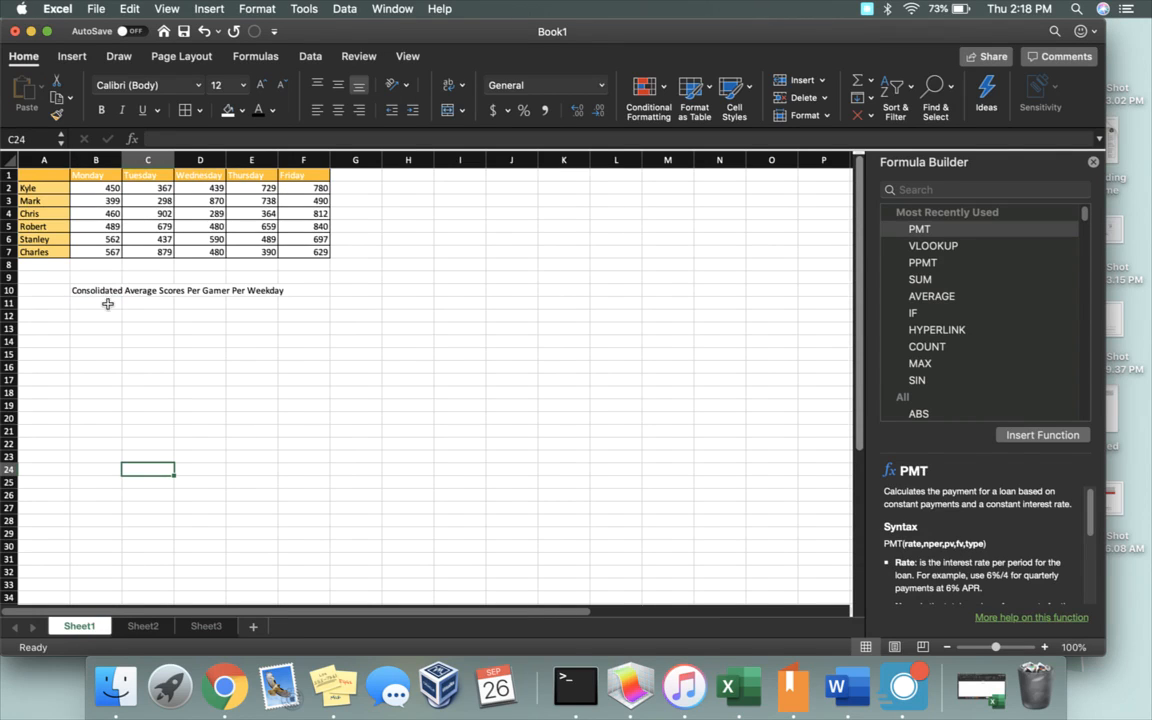
click(107, 303)
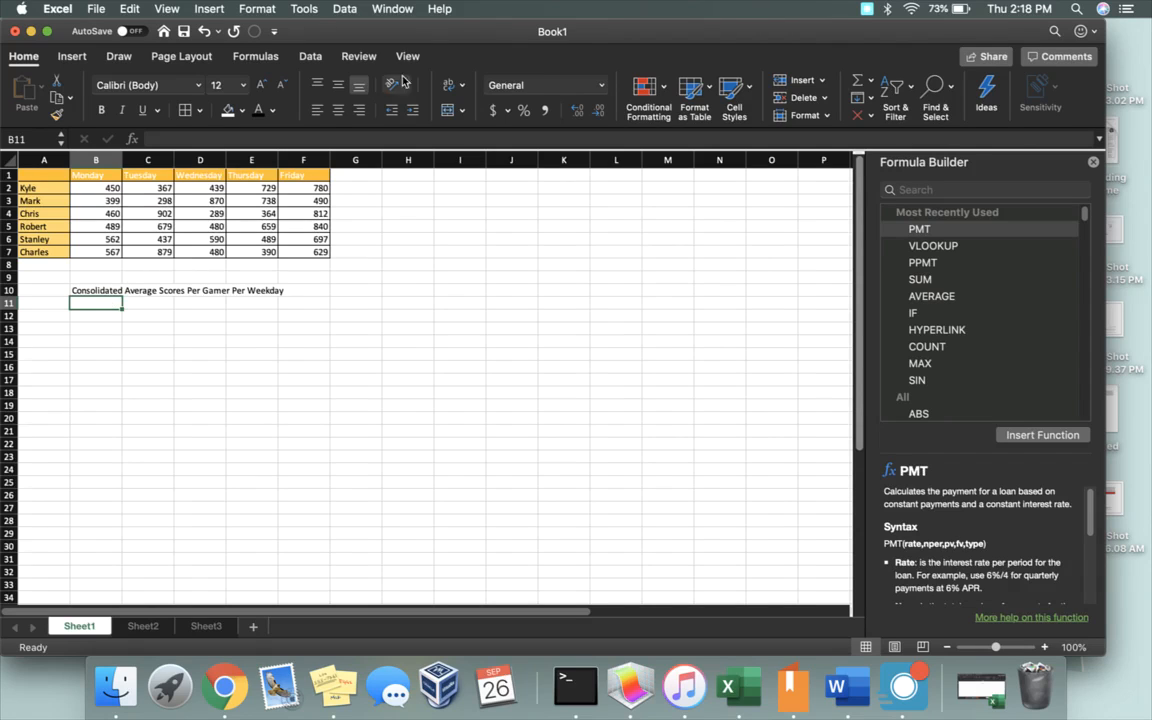
click(47, 33)
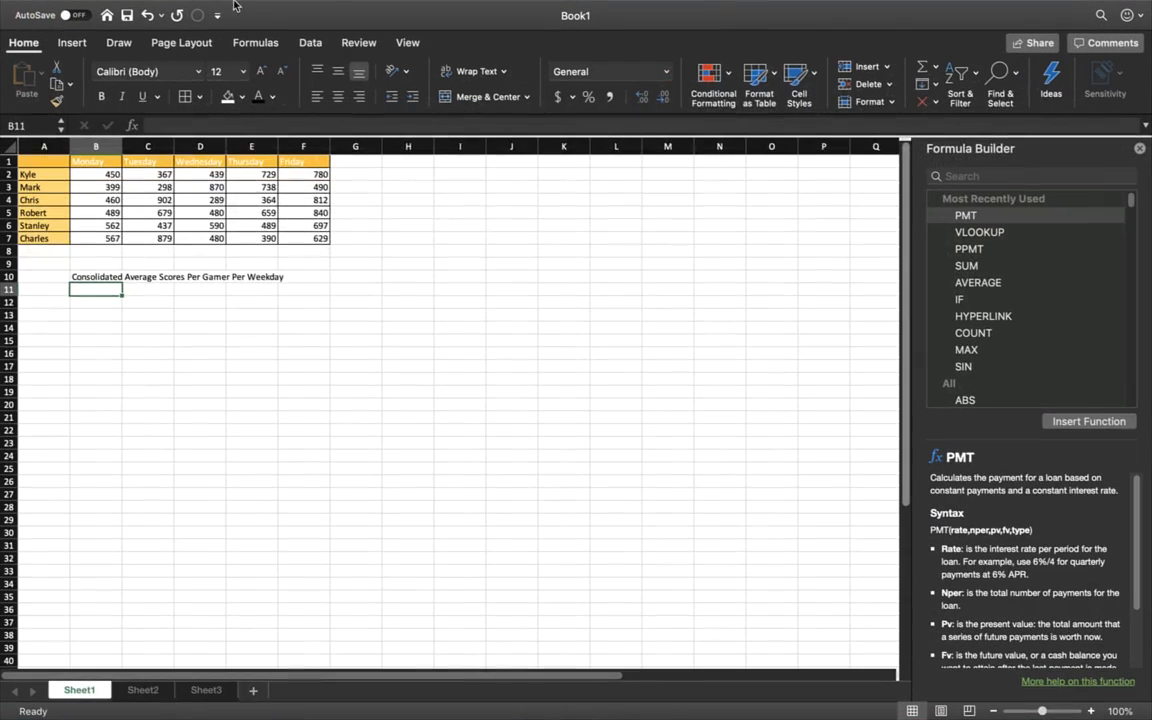
click(311, 43)
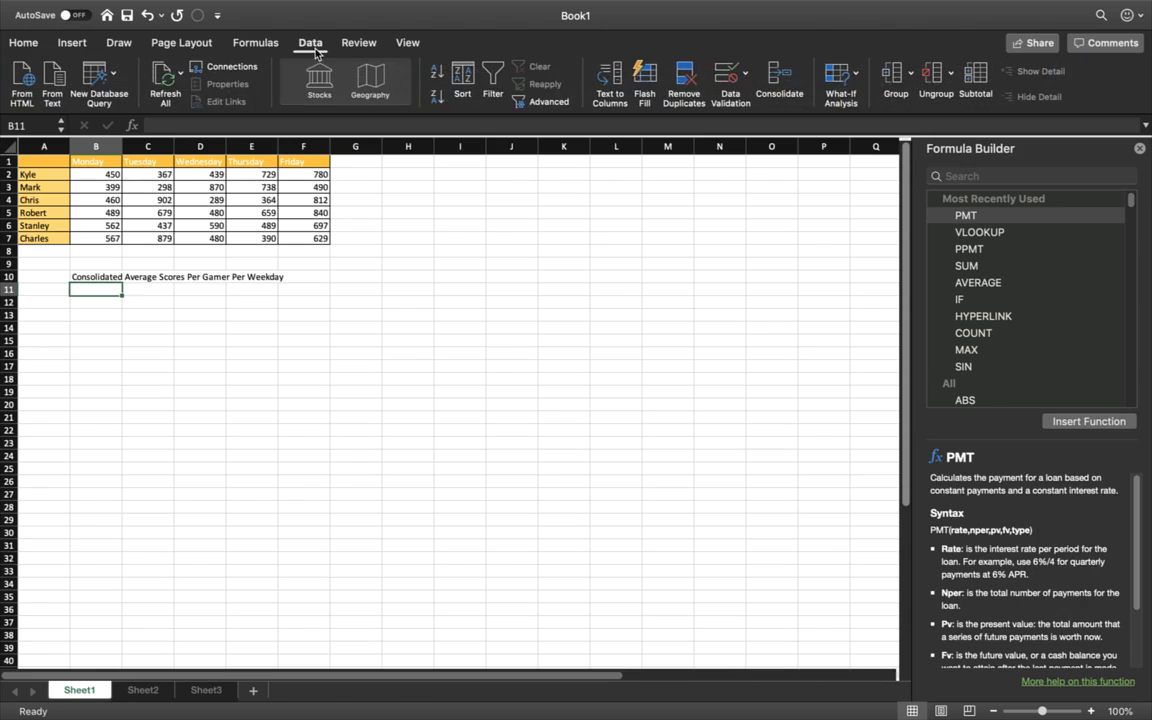
click(781, 83)
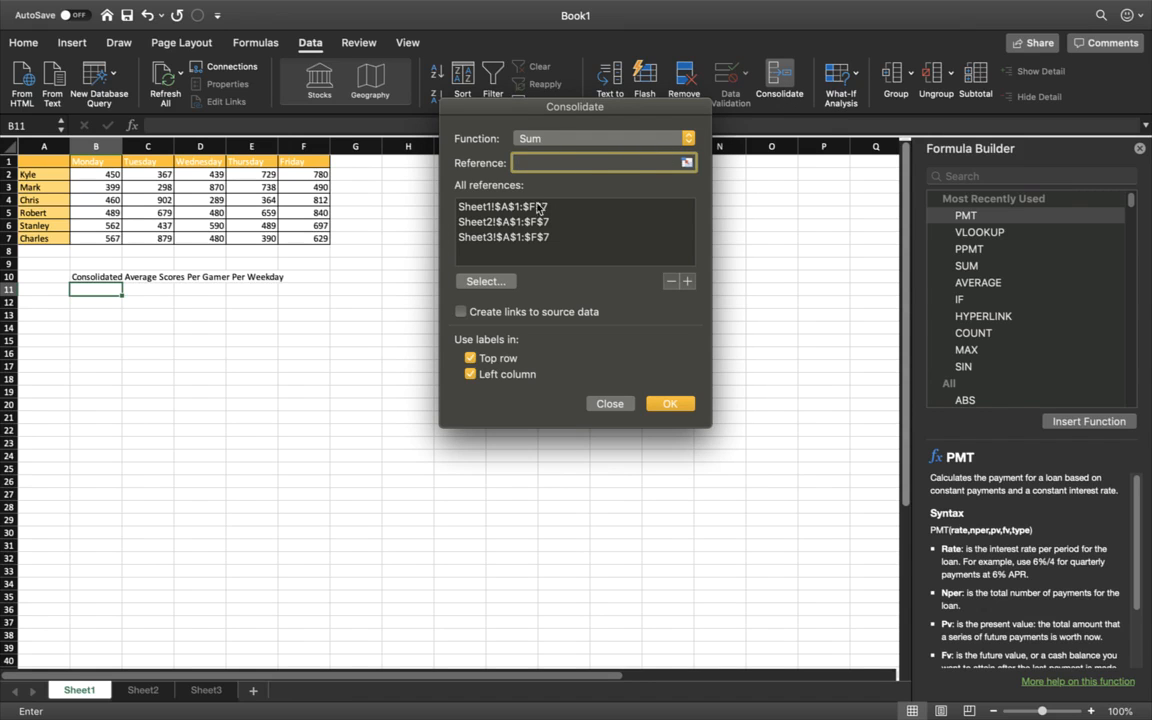
click(687, 141)
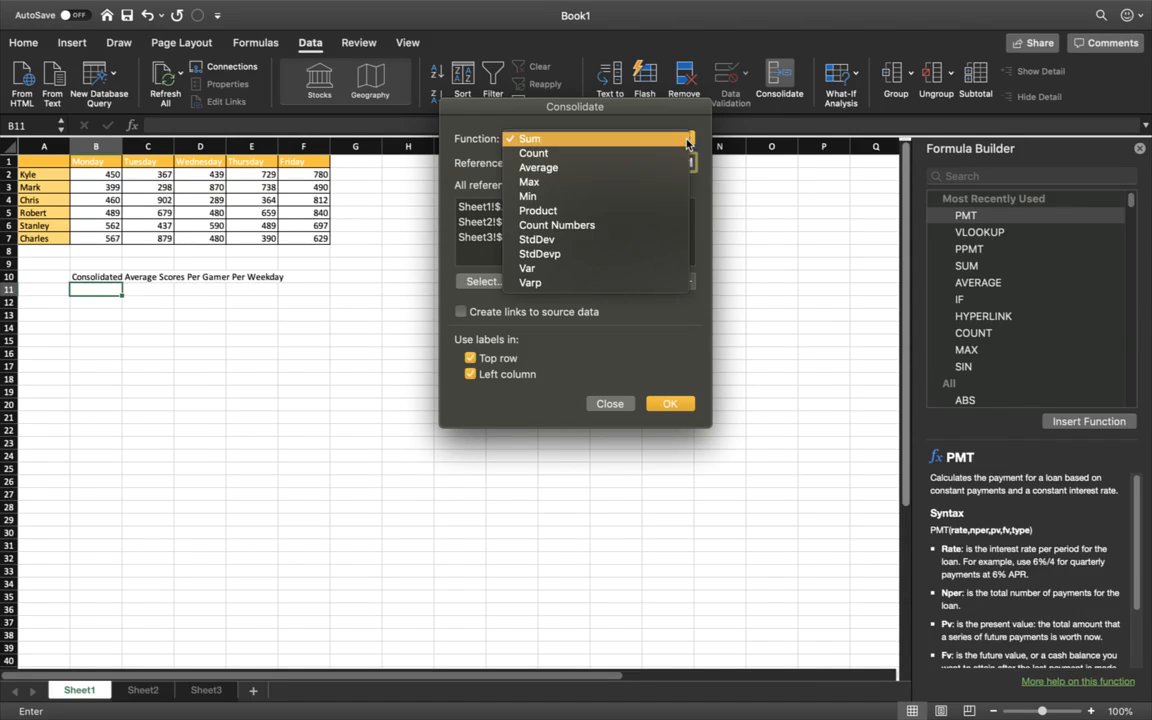
click(641, 169)
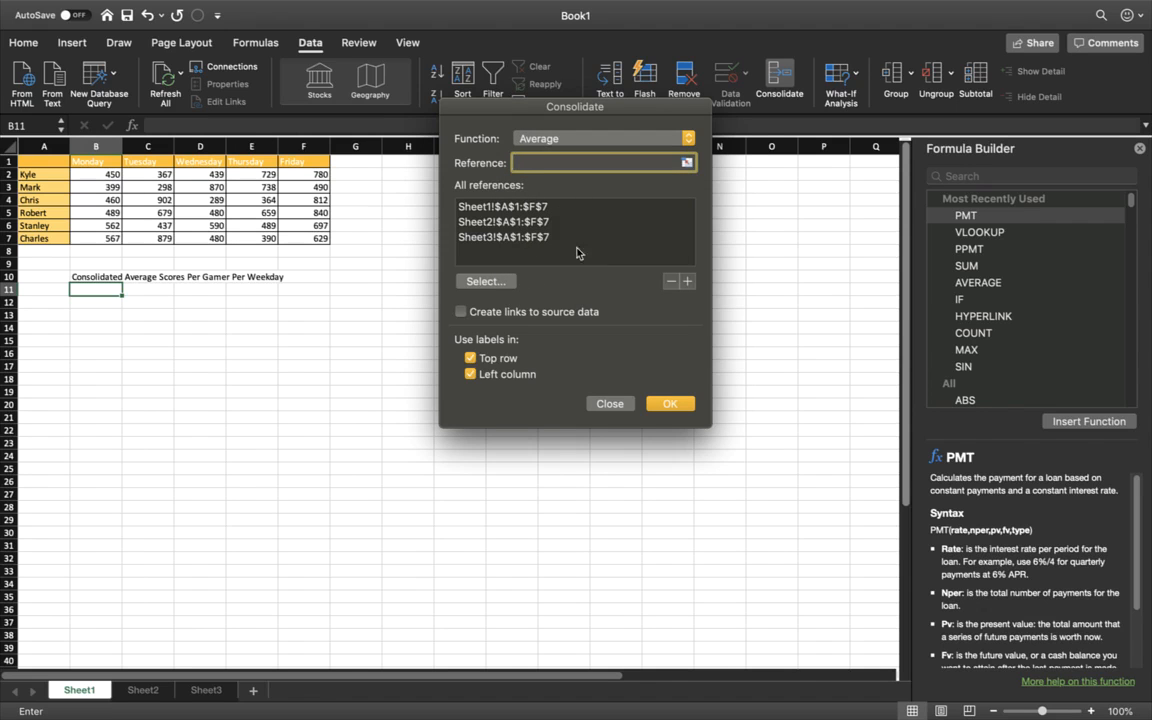
Step: Remove the existing Sheet1, Sheet2 and Sheet3 ranges from the consolidation's reference list
drag(565, 240, 522, 203)
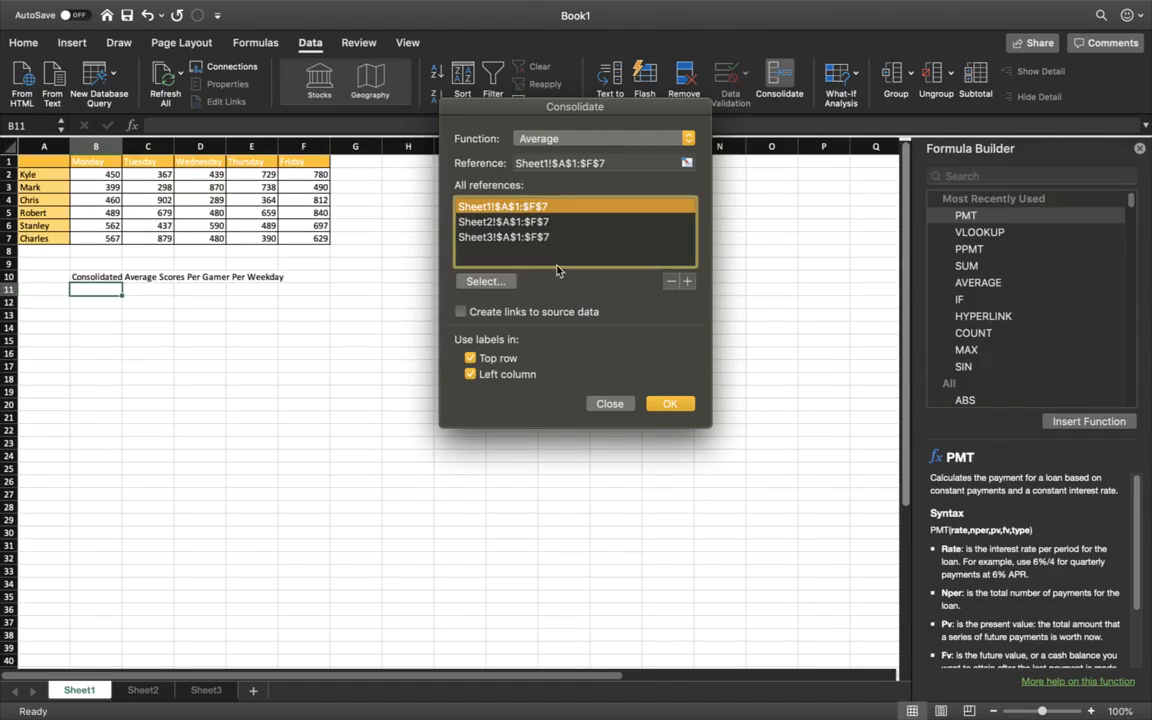
click(669, 283)
click(593, 222)
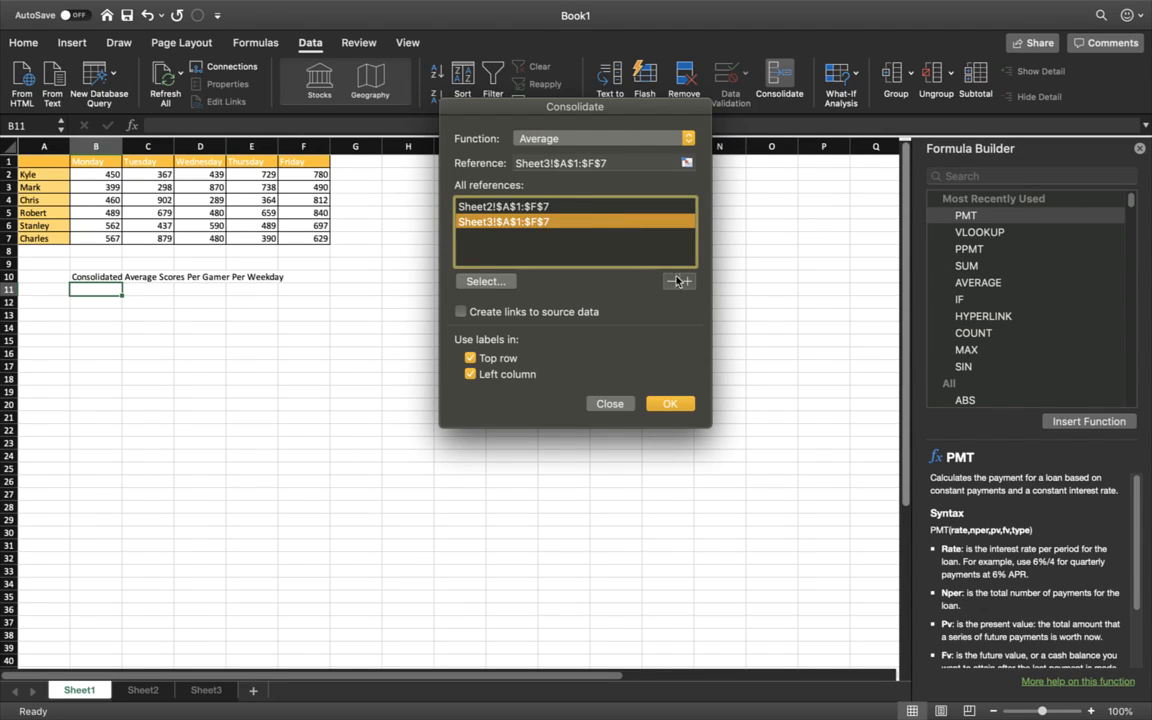
click(672, 284)
click(630, 207)
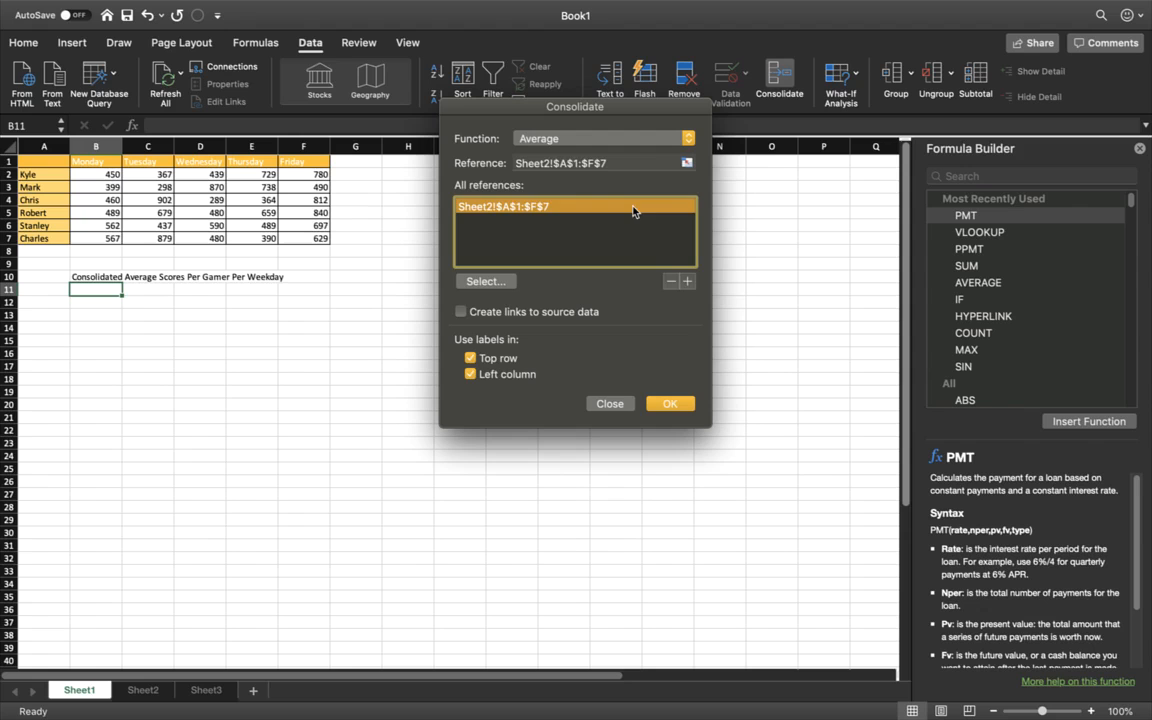
click(671, 283)
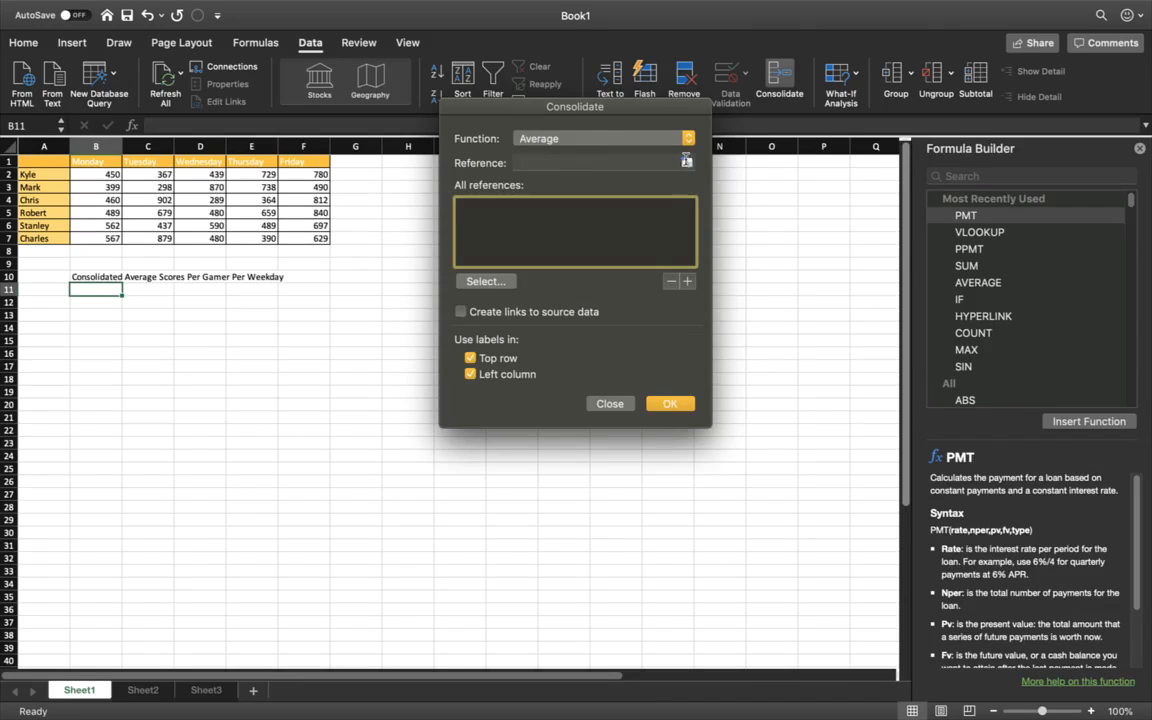
Step: Add the range A1:F7 of Sheet1, including its weekday and gamer labels, to the consolidation references
click(686, 163)
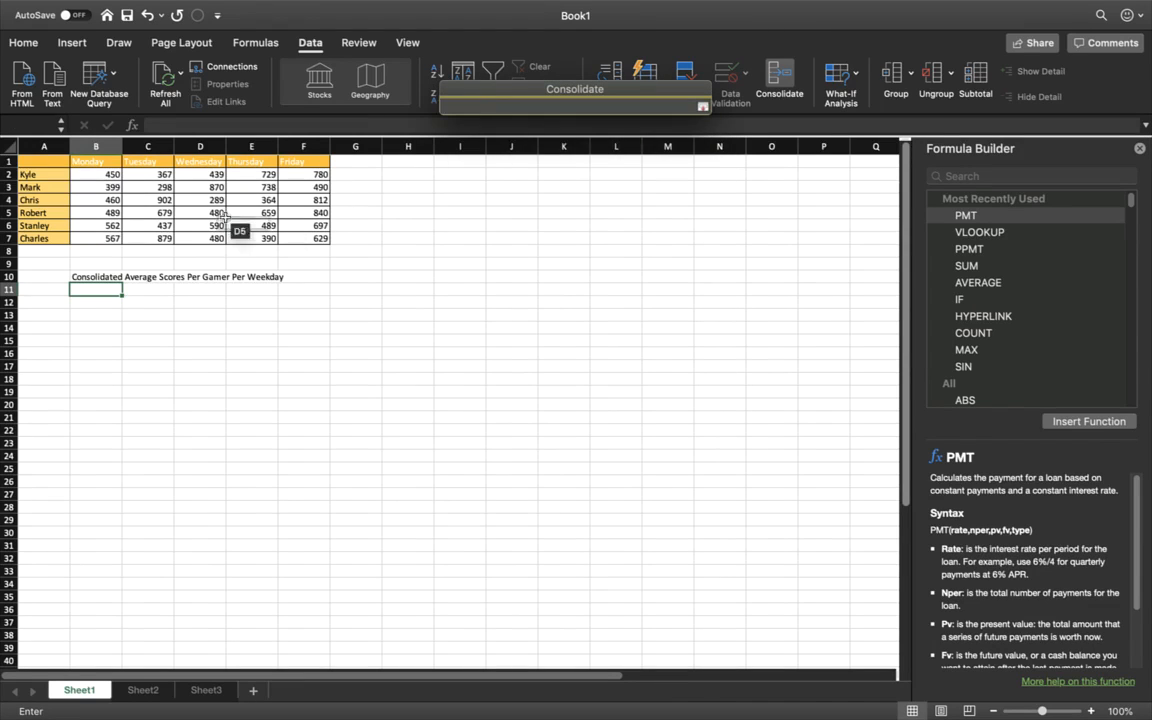
drag(28, 159, 283, 232)
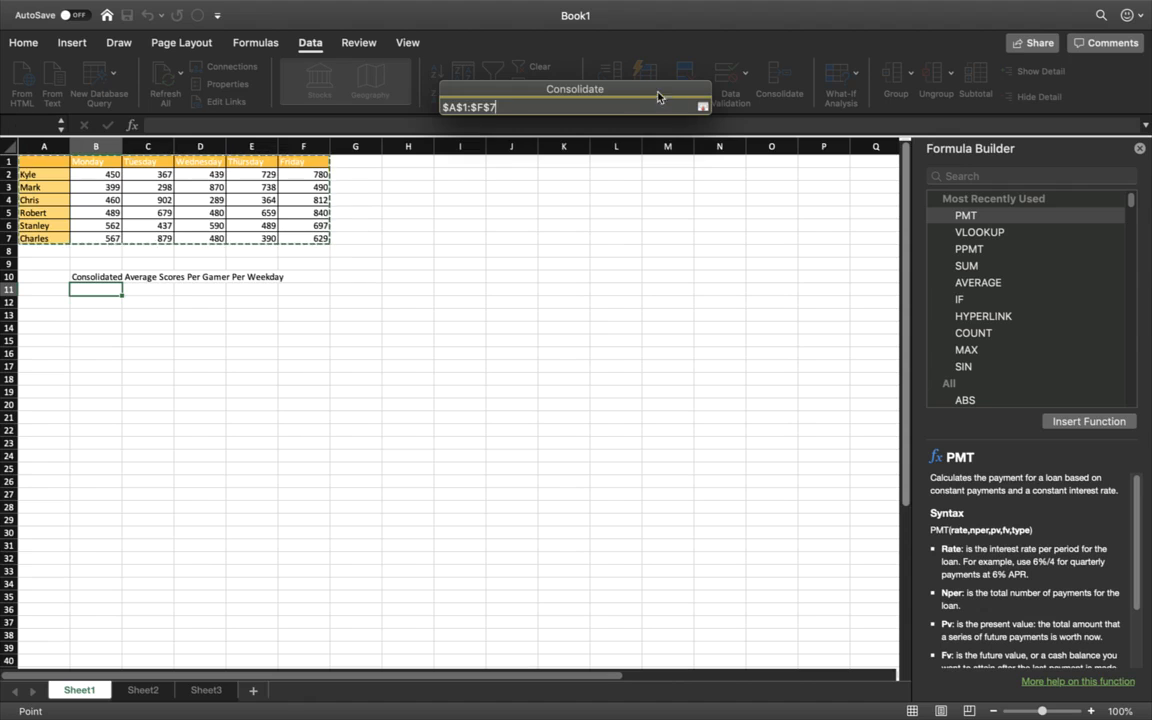
click(703, 108)
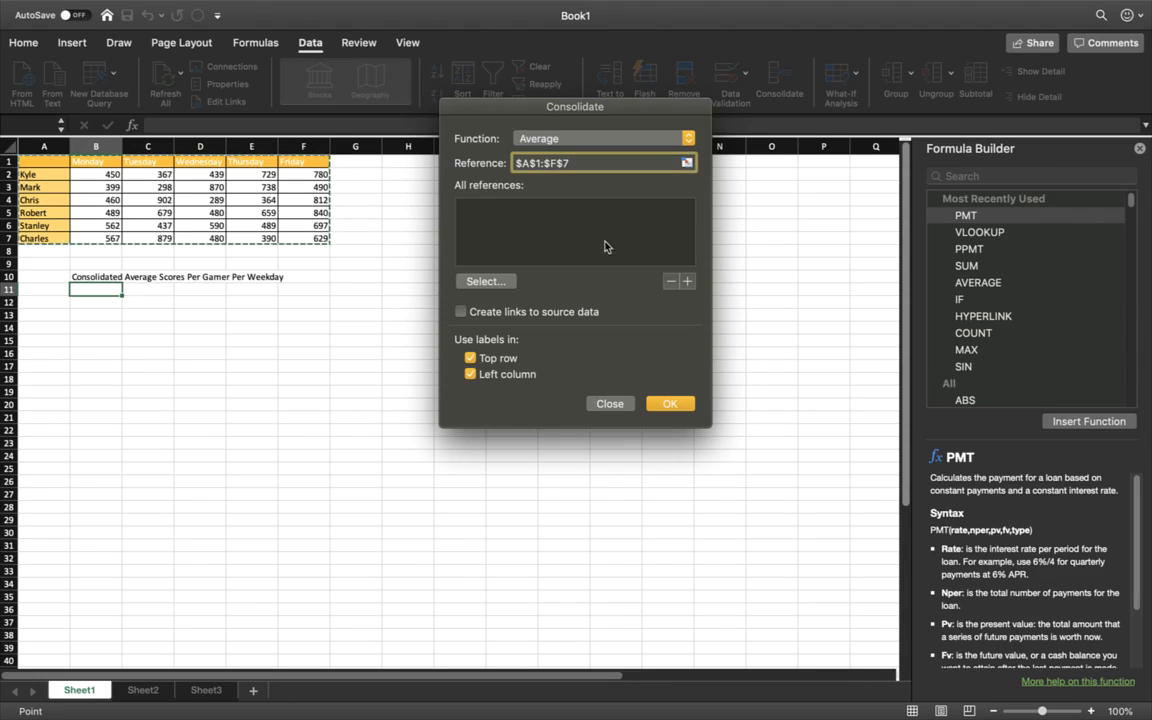
click(687, 282)
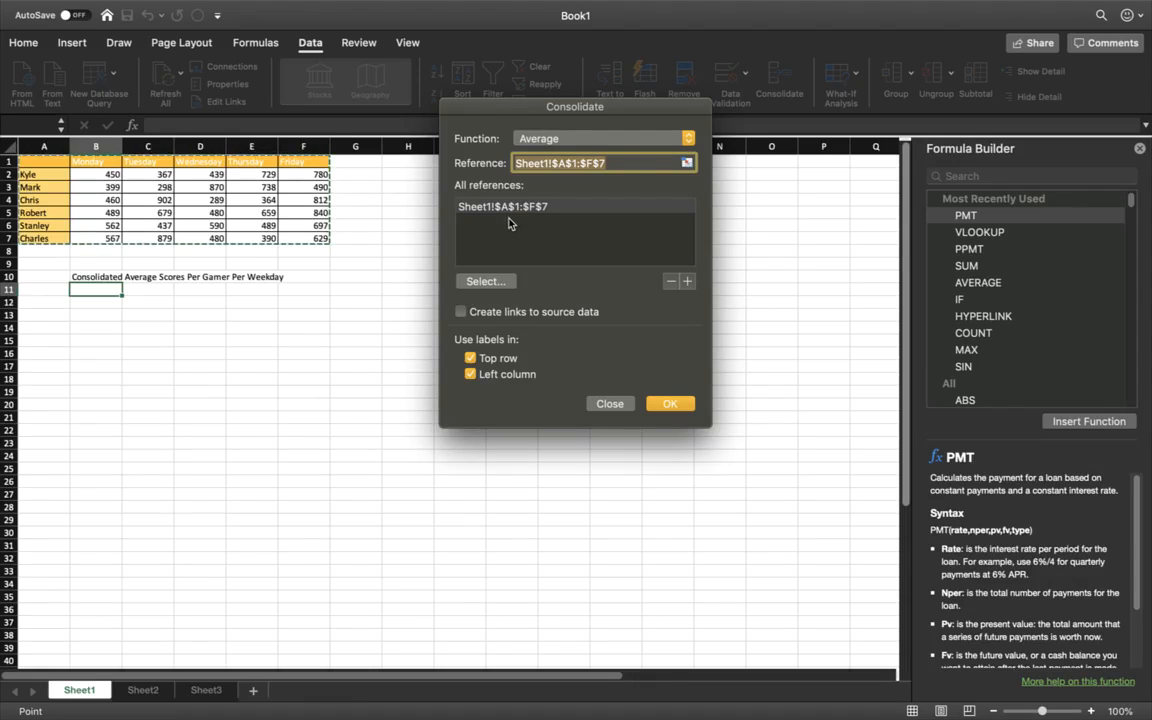
Step: Add the range A1:F7 of Sheet2 to the consolidation references
click(150, 690)
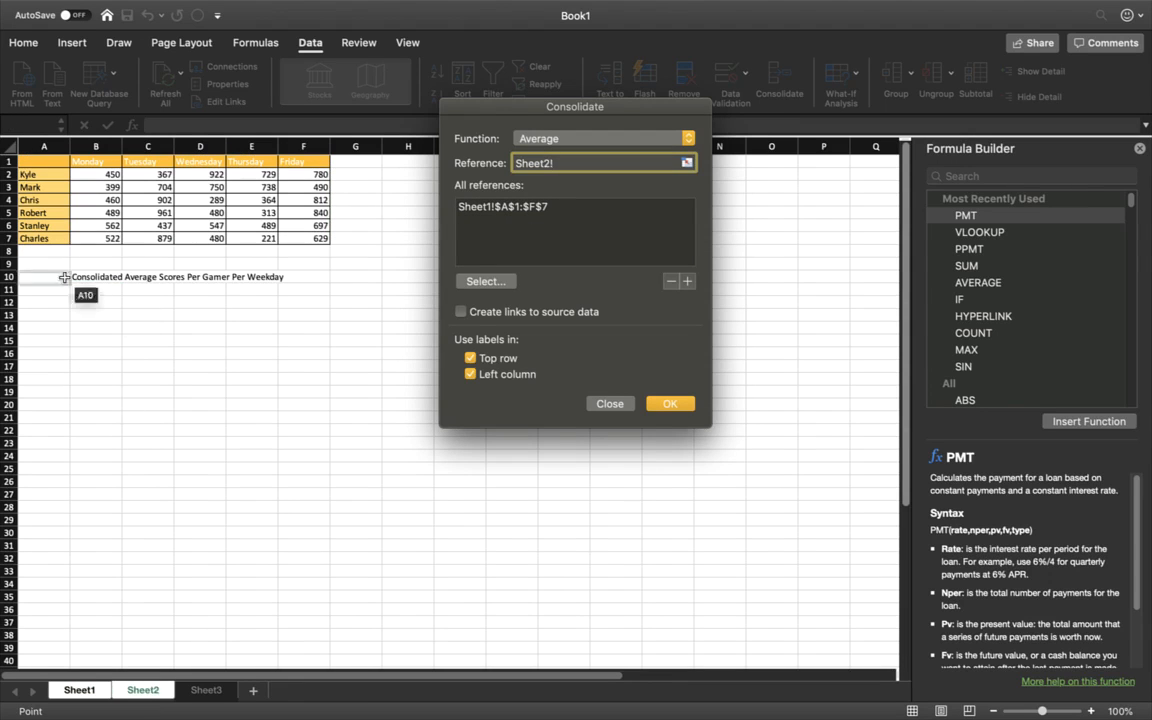
click(43, 165)
drag(43, 165, 133, 218)
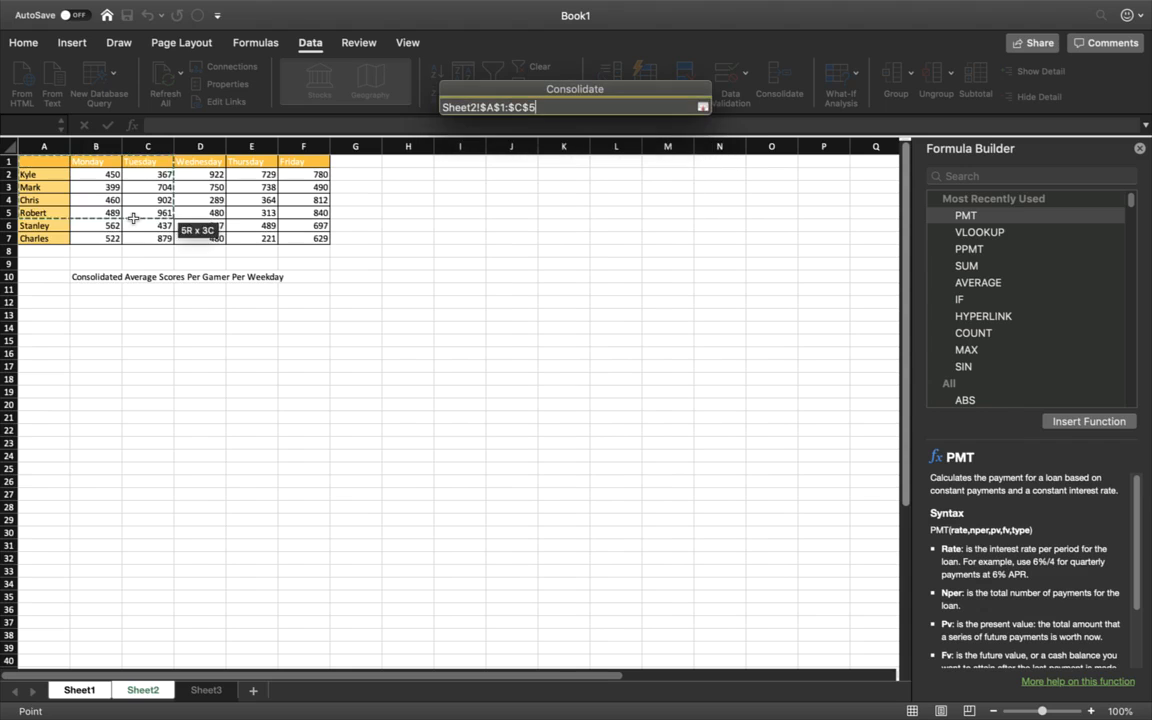
drag(289, 234, 290, 235)
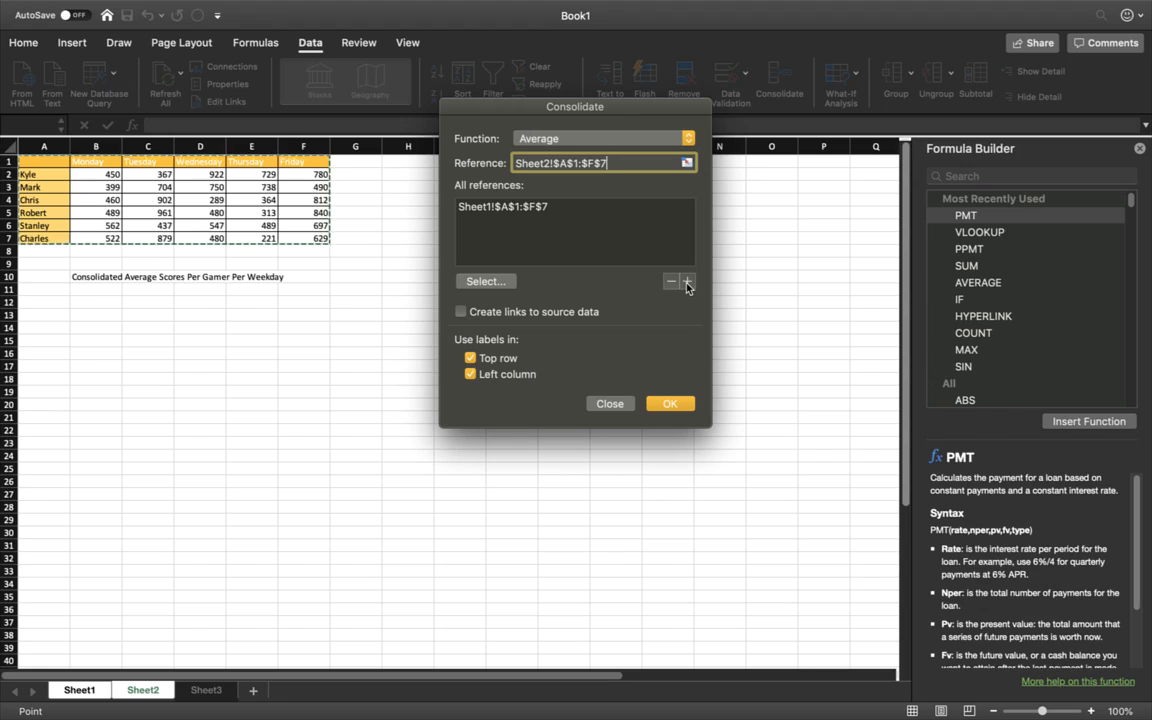
click(687, 282)
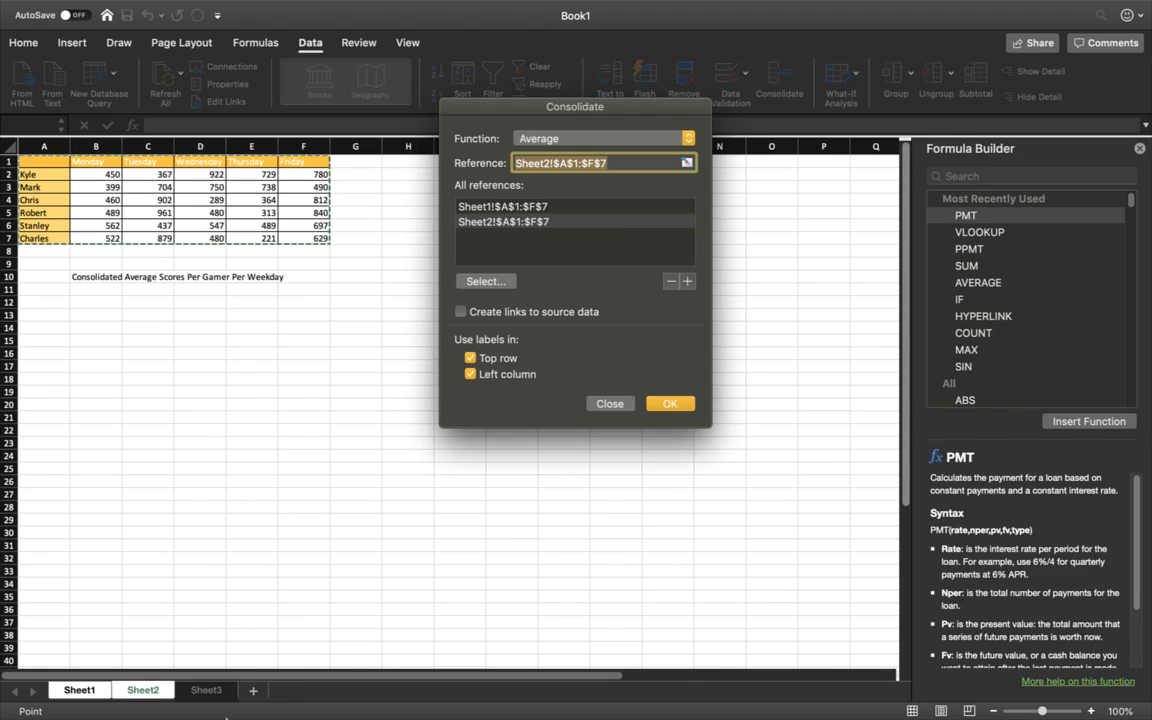
Step: Add Sheet3's range A1:F7 to the references and run the consolidation with top row and left column labels, without links to source data
click(207, 691)
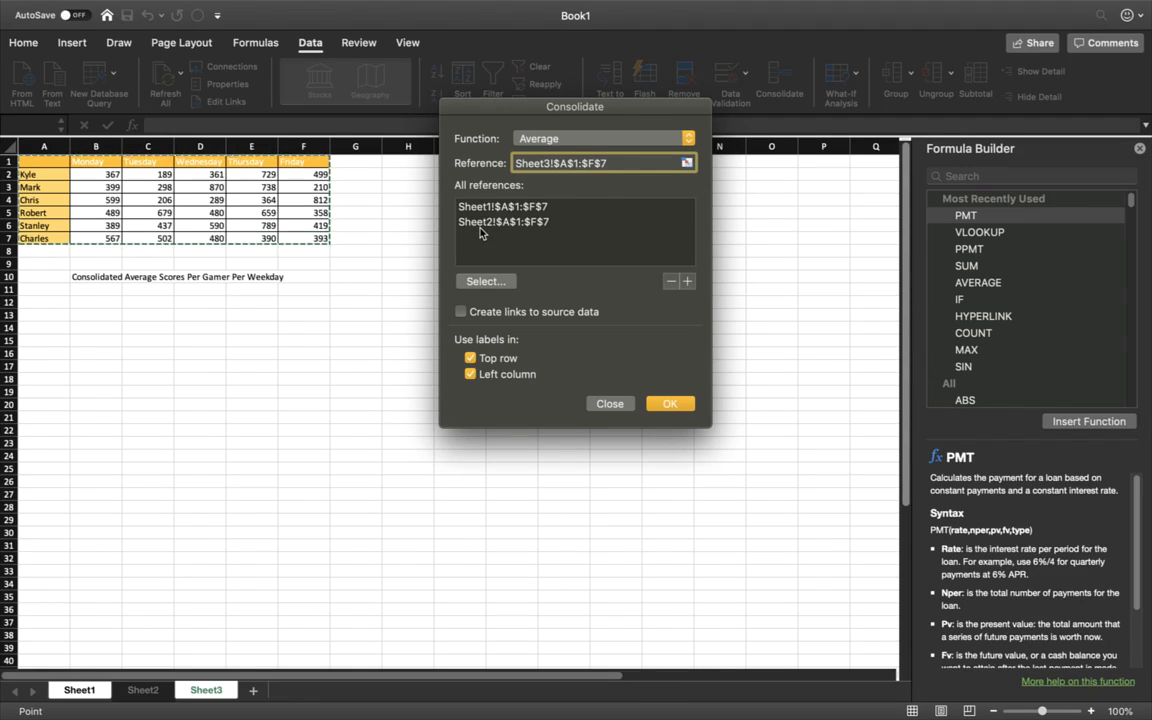
click(689, 283)
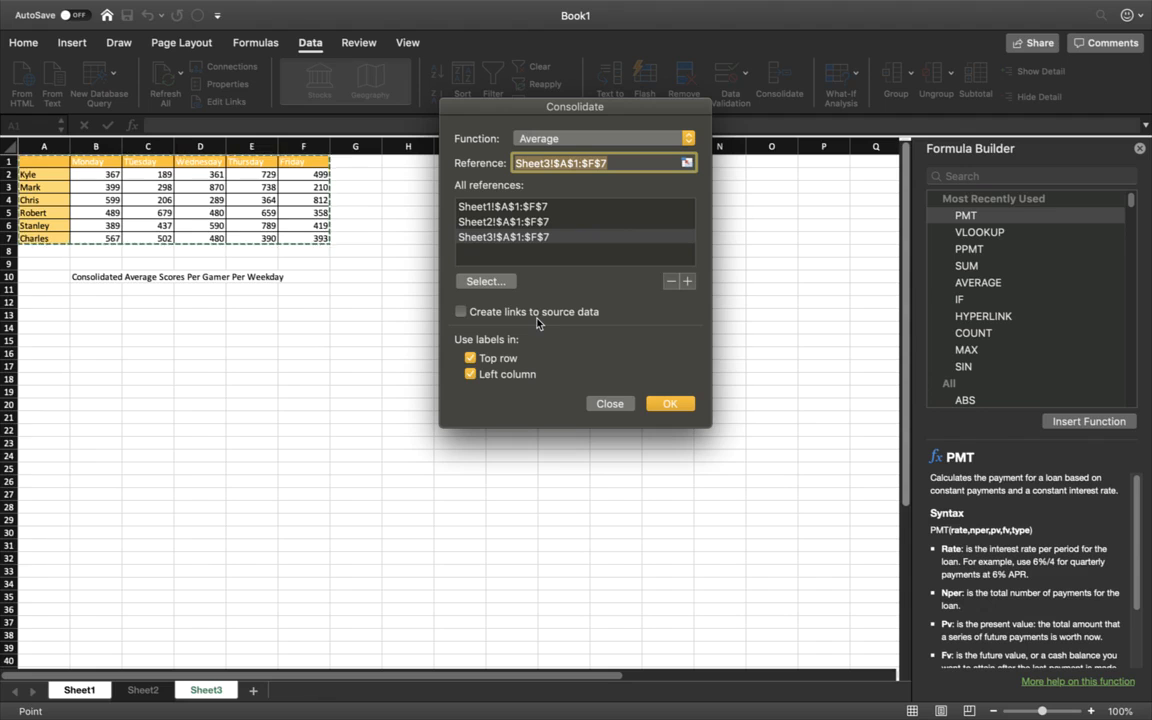
click(462, 314)
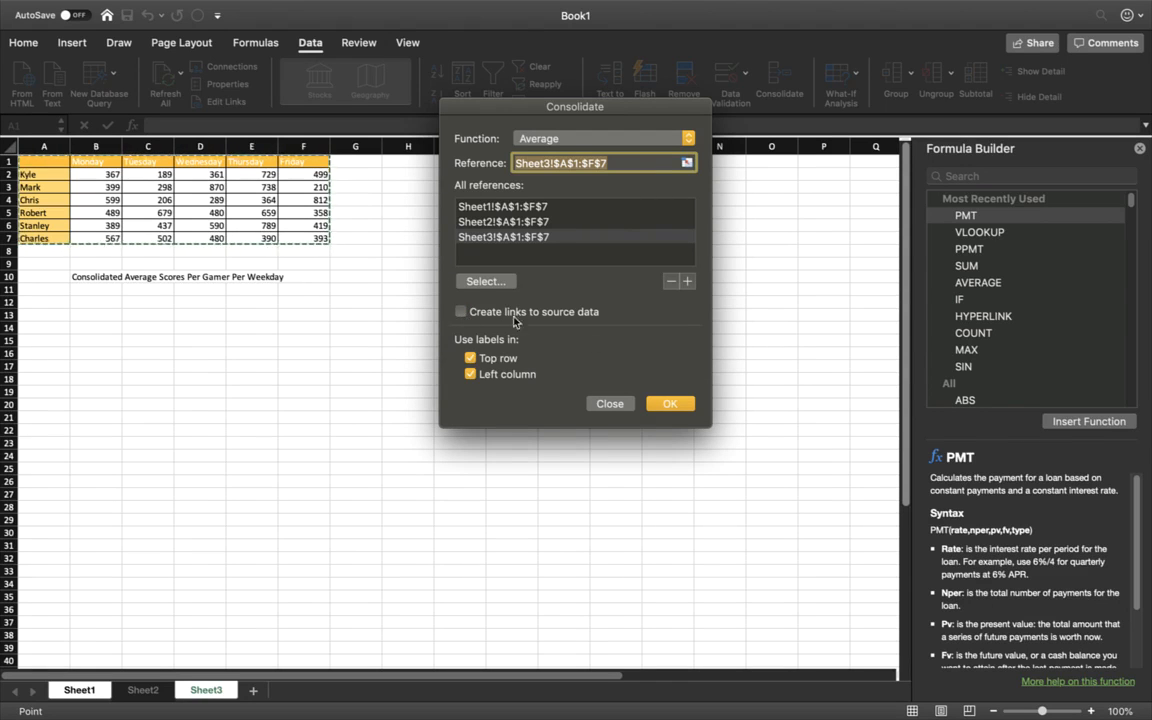
click(665, 404)
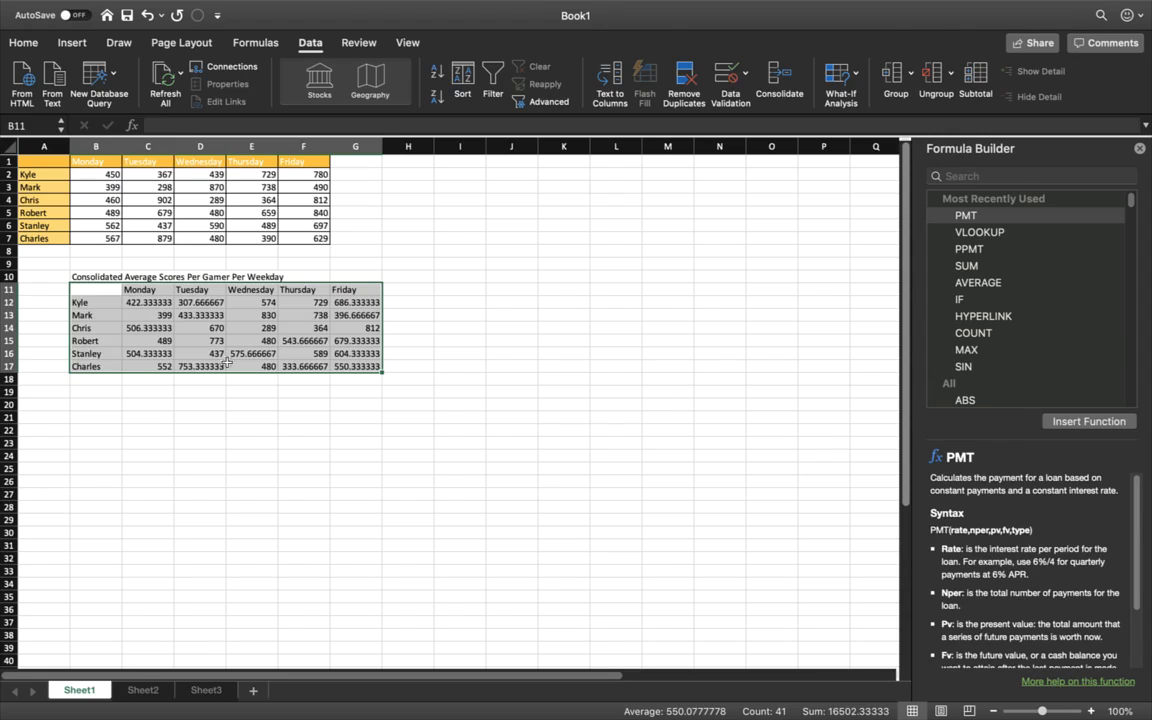
Step: Fit the widths of columns C through G on Sheet1 to the consolidated average scores
click(198, 340)
drag(175, 146, 237, 146)
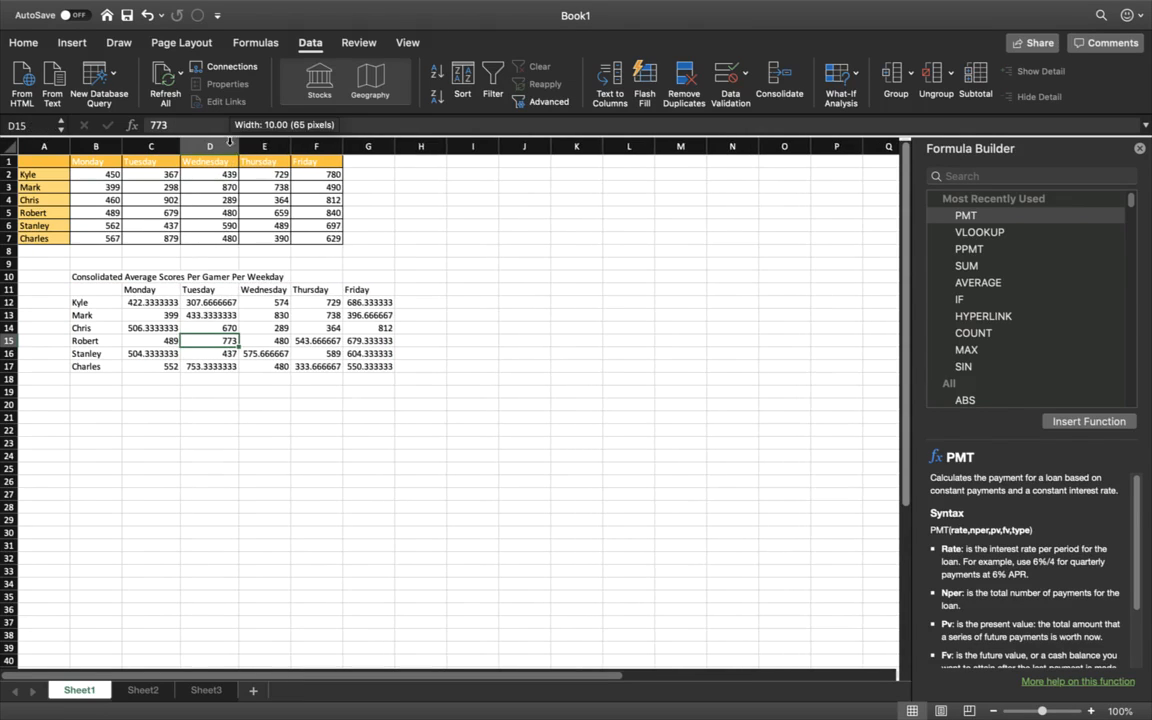
double_click(292, 144)
double_click(350, 144)
double_click(407, 144)
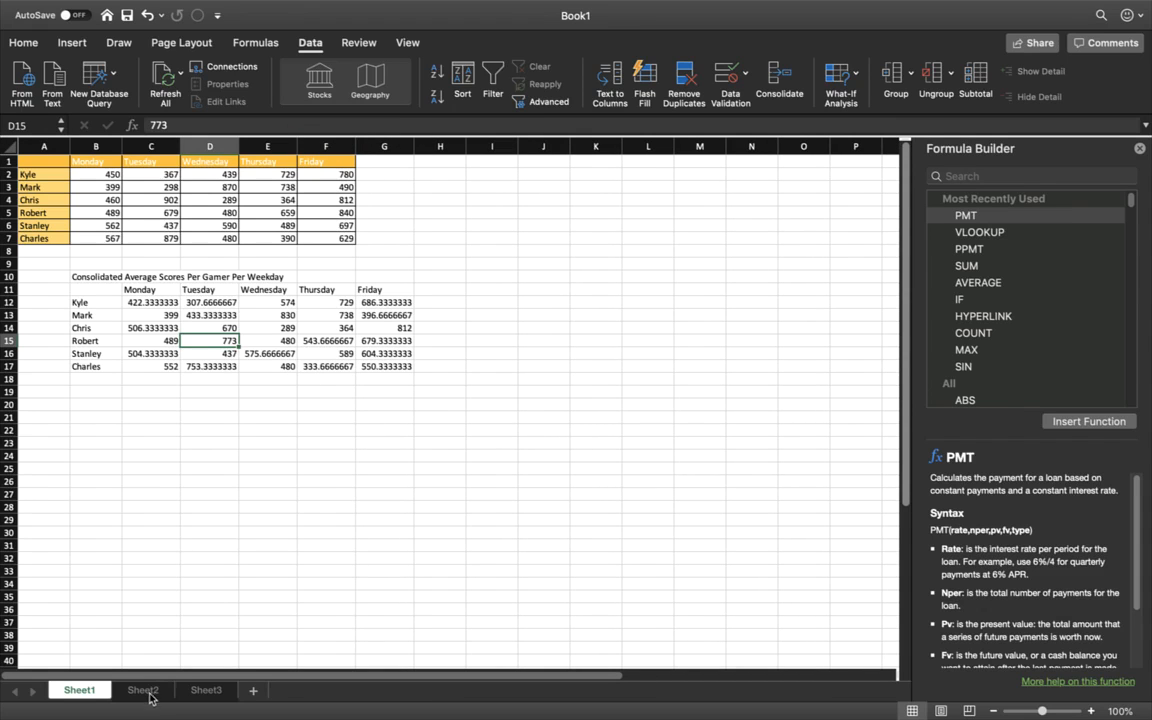
Step: Compare the consolidated averages on Sheet1 with the source scores on Sheet2 and Sheet3, and switch to the desktop
click(151, 304)
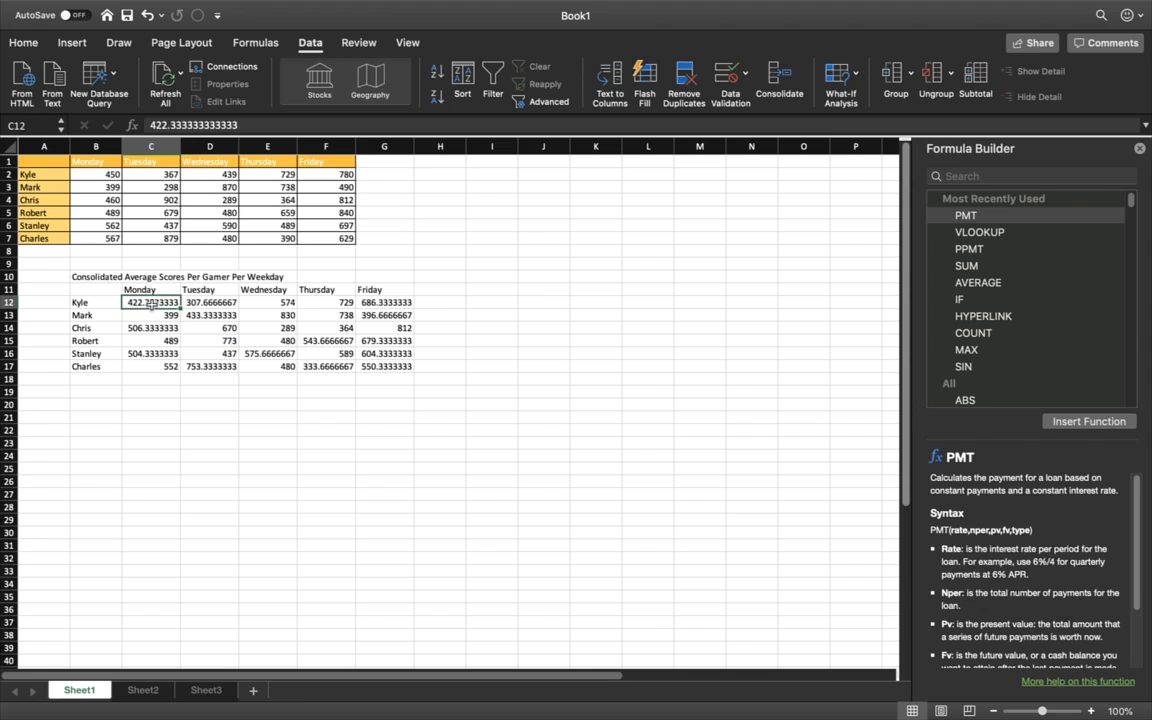
click(24, 43)
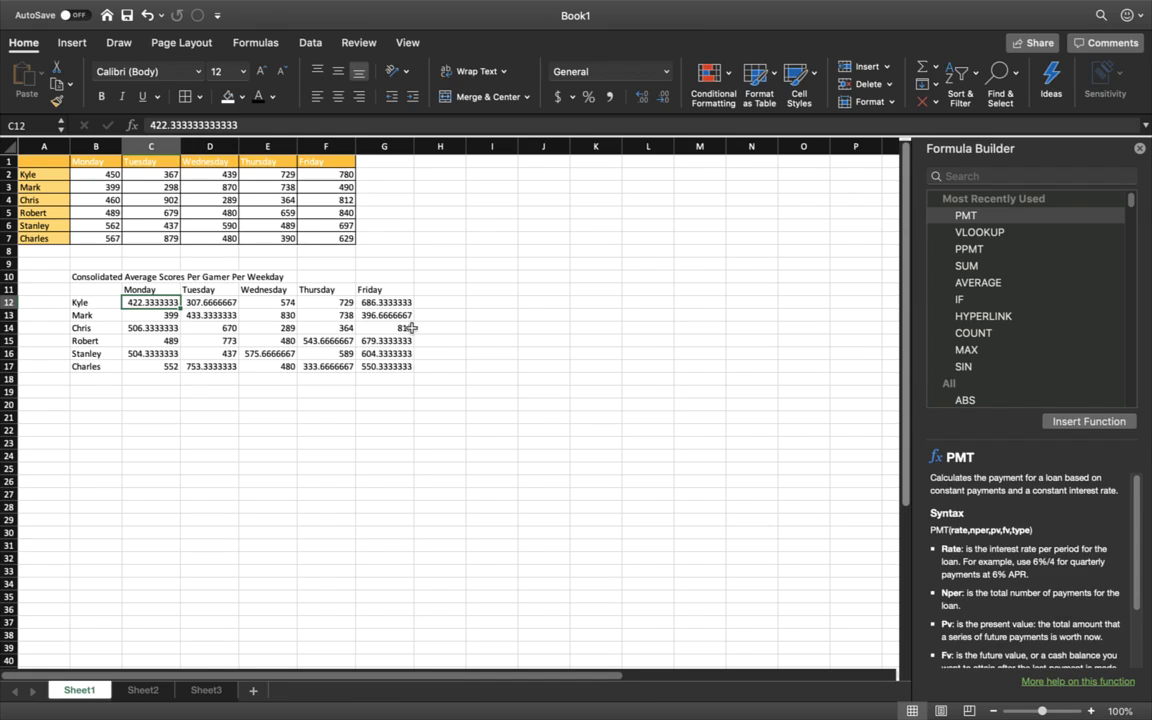
click(141, 690)
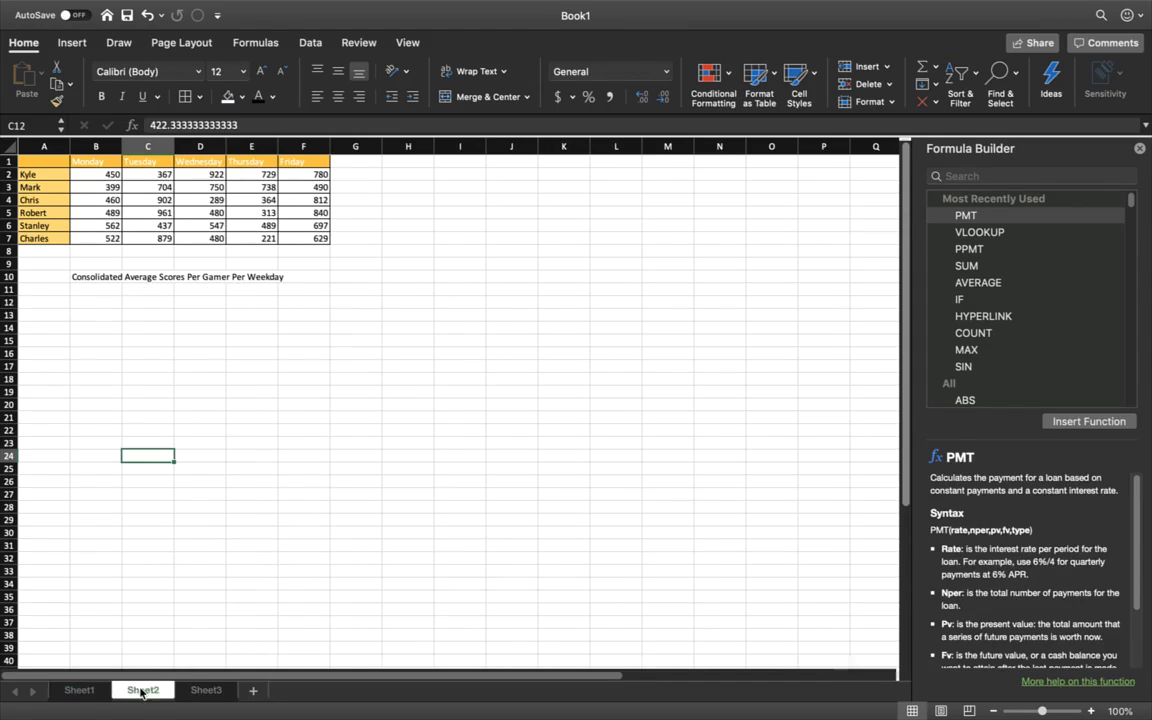
click(208, 691)
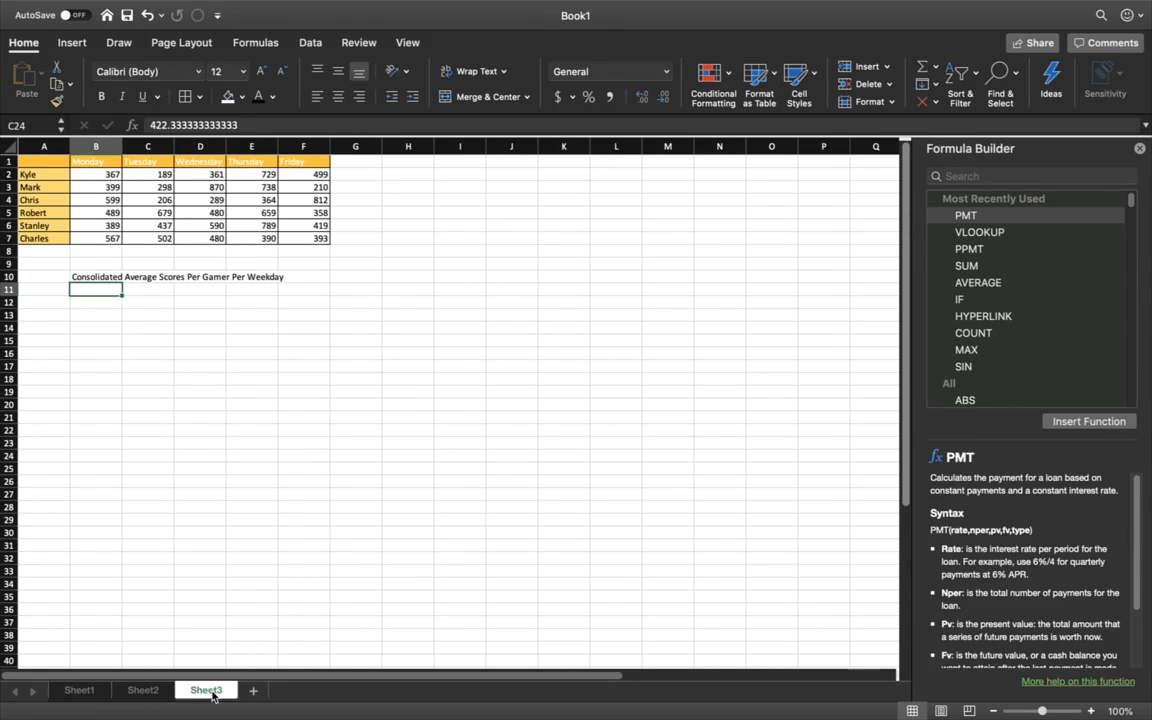
click(141, 690)
click(92, 691)
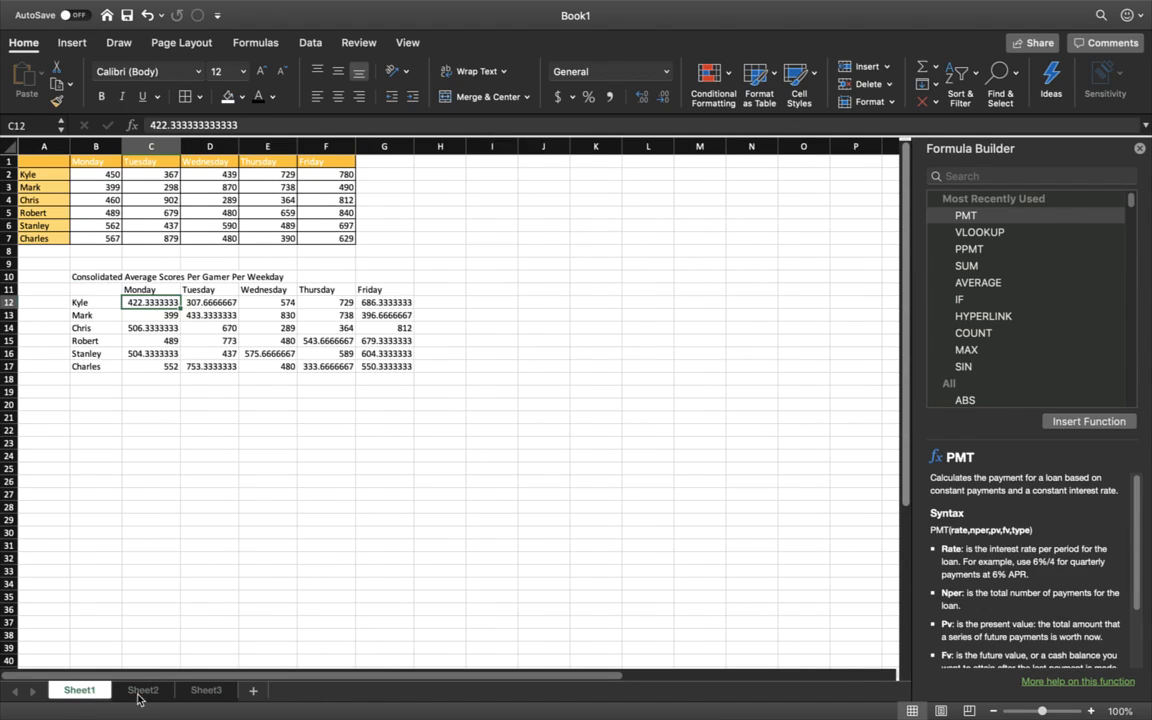
click(140, 691)
click(200, 692)
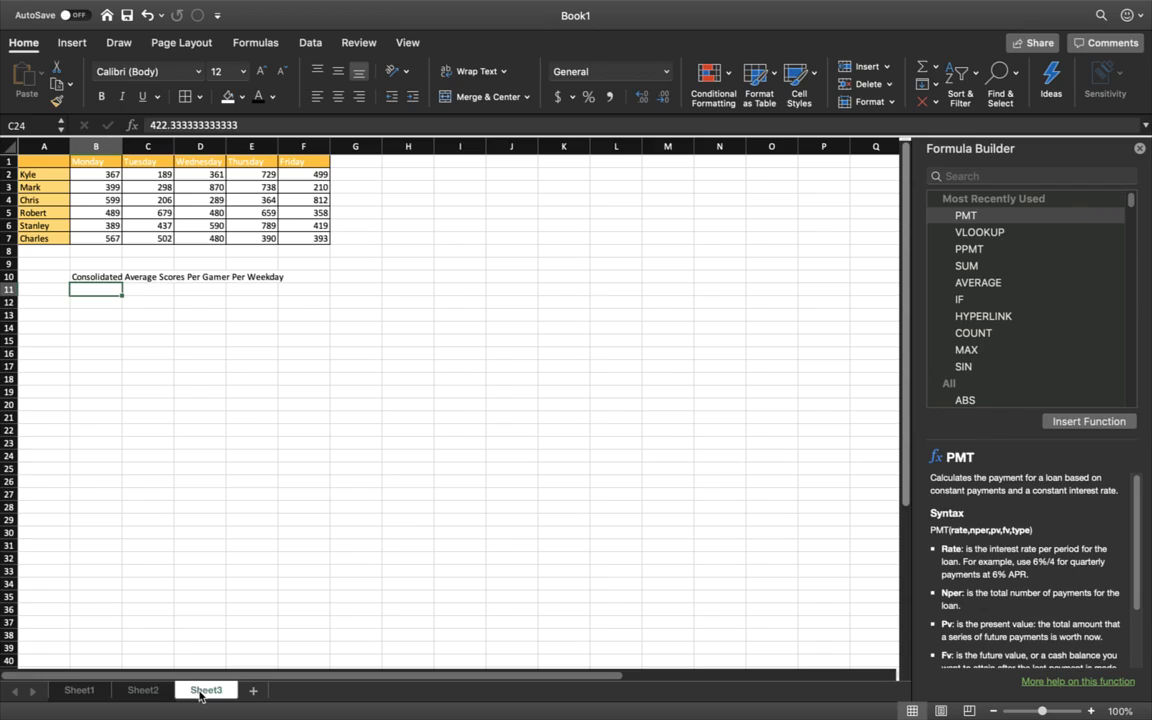
click(141, 690)
click(82, 691)
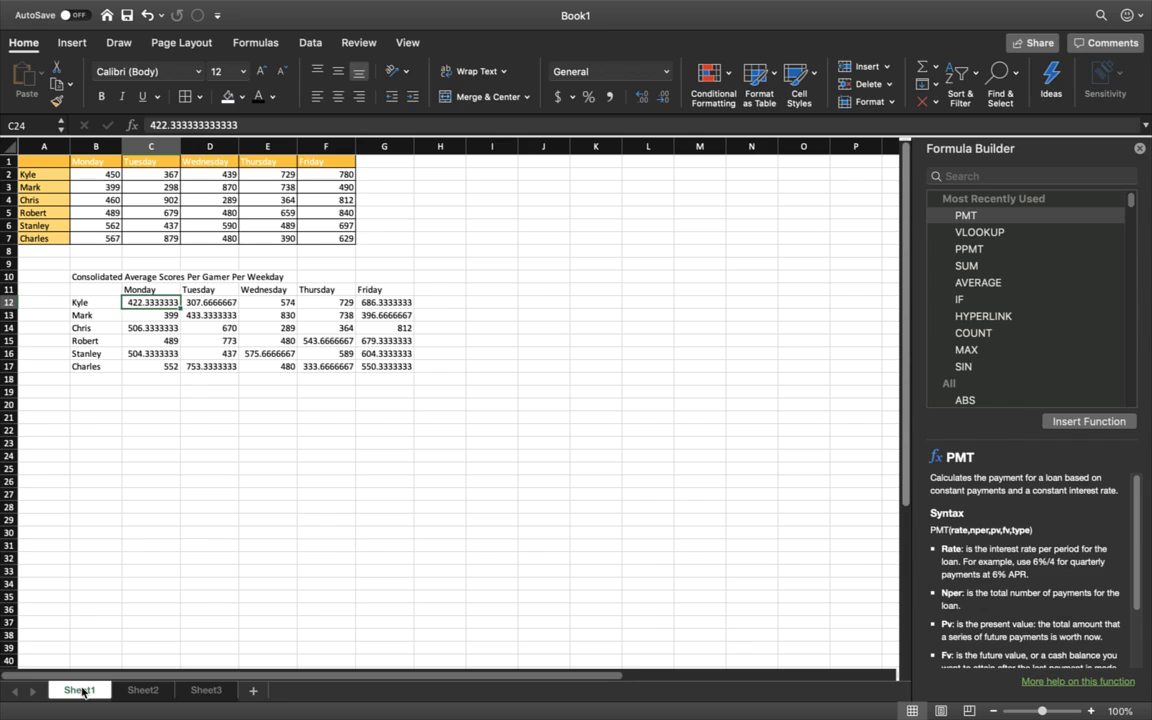
key(ctrl+Right)
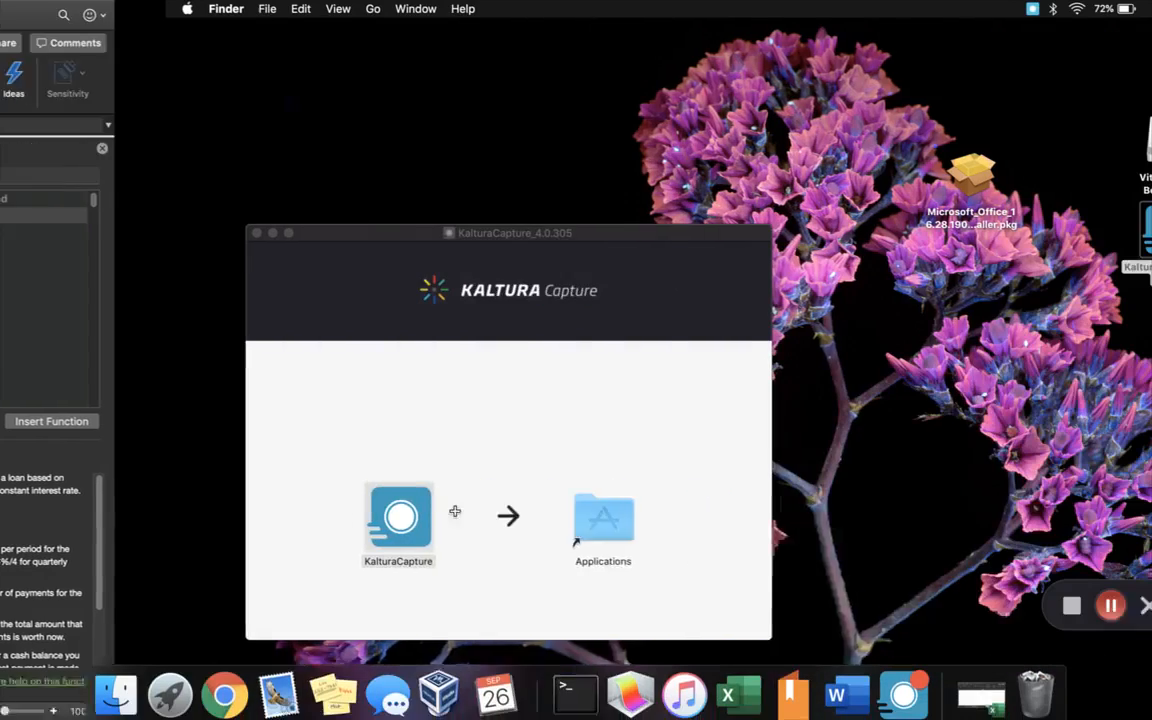